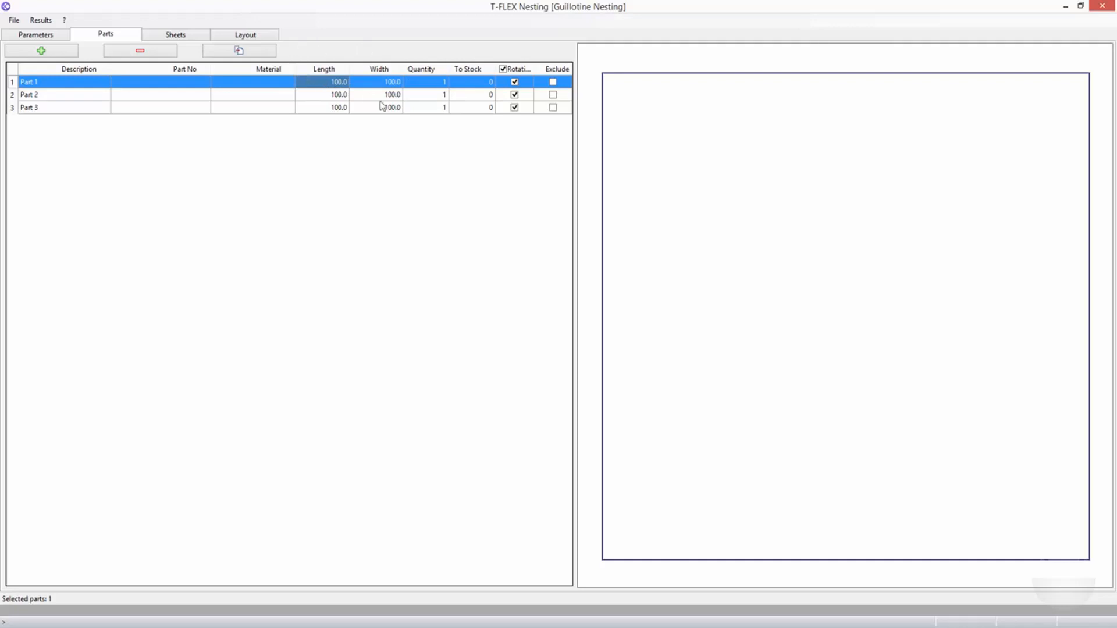
- Set Part 1's quantity to 2, and give Part 2 a length of 150 and a width of 50
{"action": "left_click", "coordinate": [424, 85]}
{"action": "type", "text": "2"}
{"action": "left_click", "coordinate": [340, 96]}
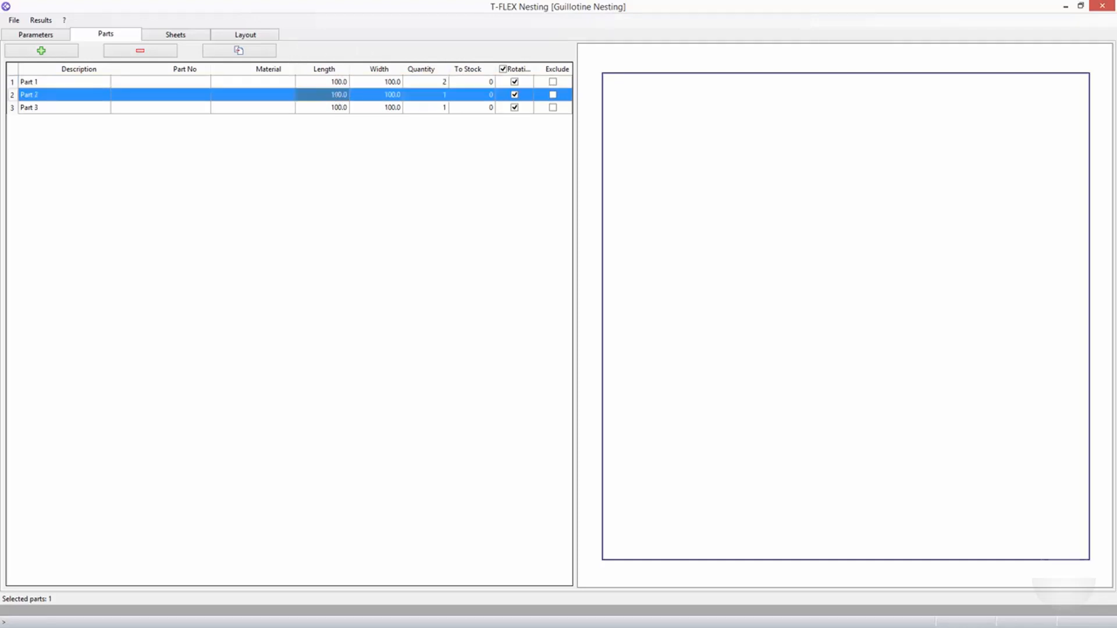
{"action": "type", "text": "150"}
{"action": "left_click", "coordinate": [369, 97]}
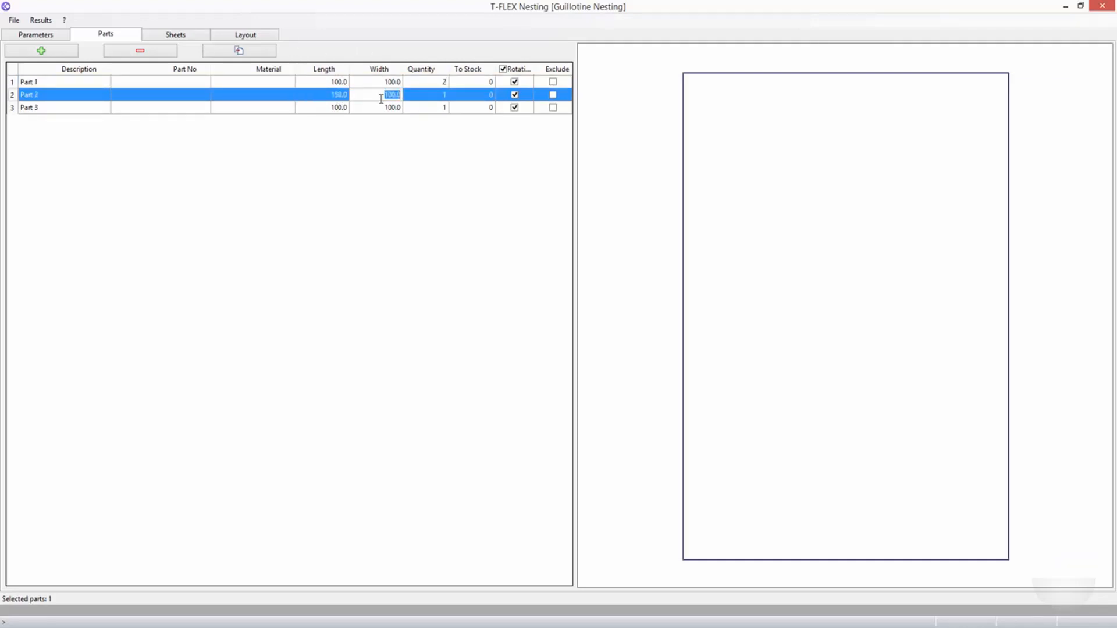
{"action": "type", "text": "50"}
- Set Part 3's length to 250 and its width to 200
{"action": "left_click", "coordinate": [329, 109]}
{"action": "type", "text": "250"}
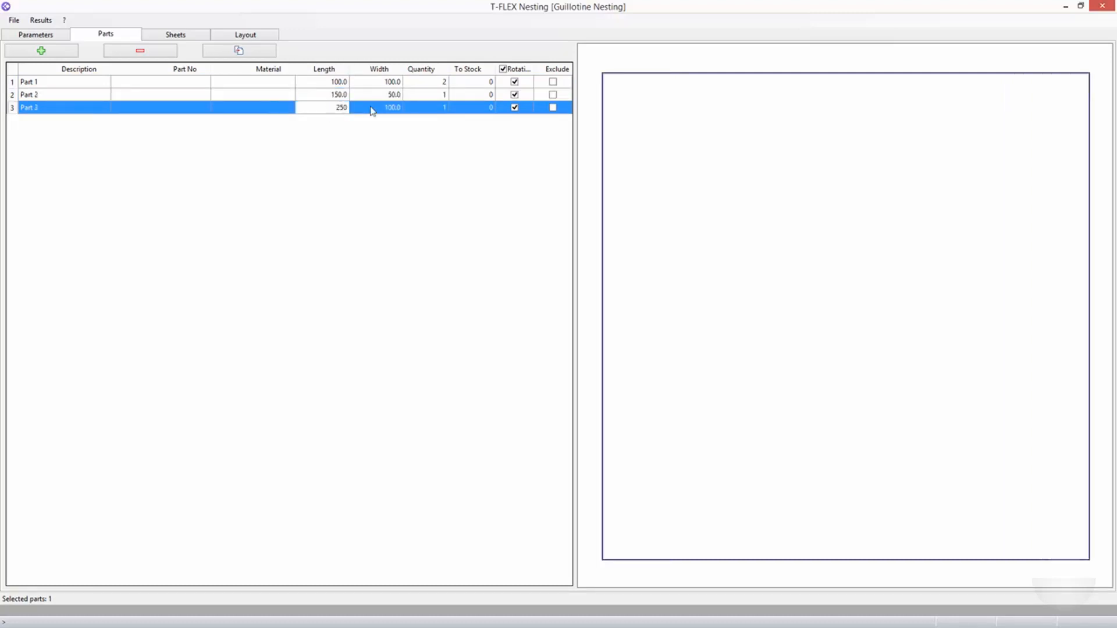
{"action": "left_click", "coordinate": [376, 110]}
{"action": "type", "text": "200"}
- Set the quantities of Part 2 and Part 3 to 3 each
{"action": "left_click", "coordinate": [430, 98]}
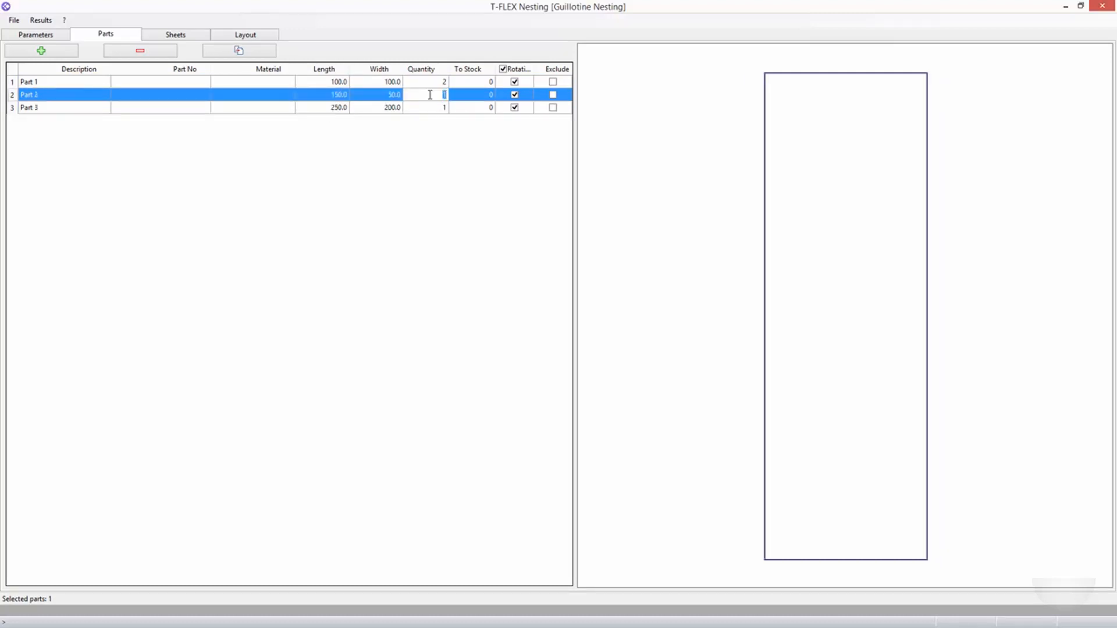
{"action": "type", "text": "3"}
{"action": "left_click", "coordinate": [429, 111]}
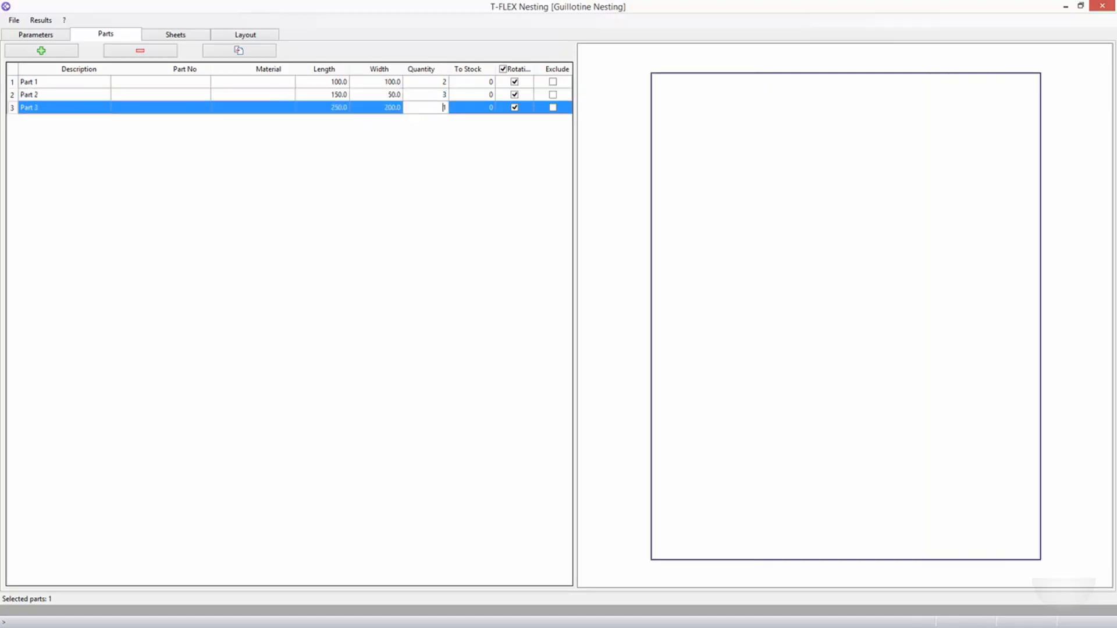
{"action": "left_click", "coordinate": [374, 110]}
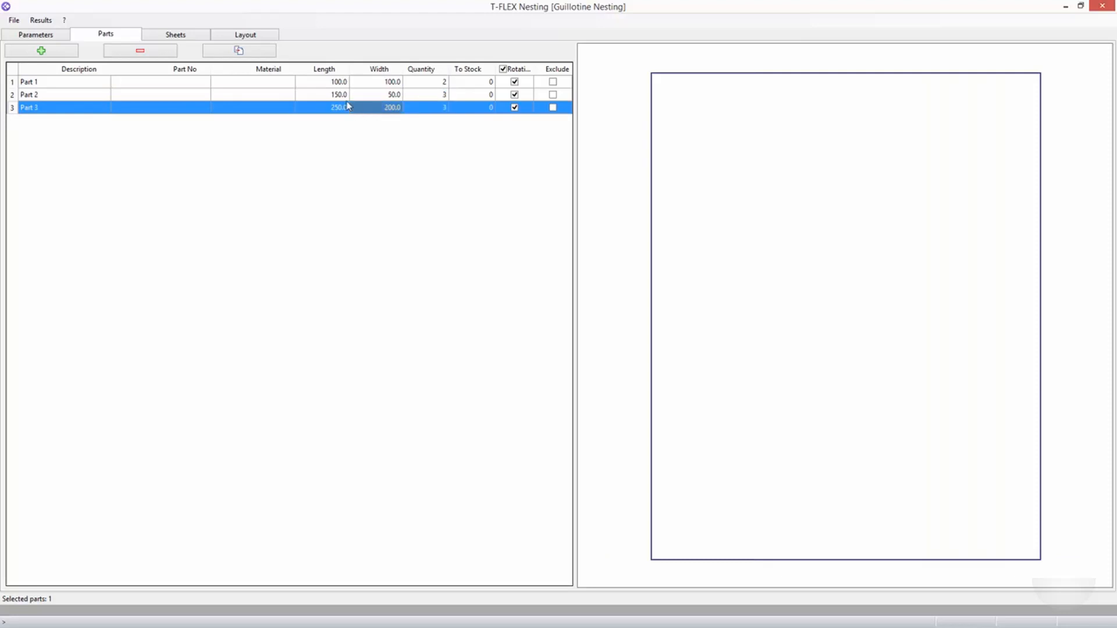
- Add two new sheets to the project's sheet list
{"action": "left_click", "coordinate": [177, 36]}
{"action": "left_click", "coordinate": [56, 53]}
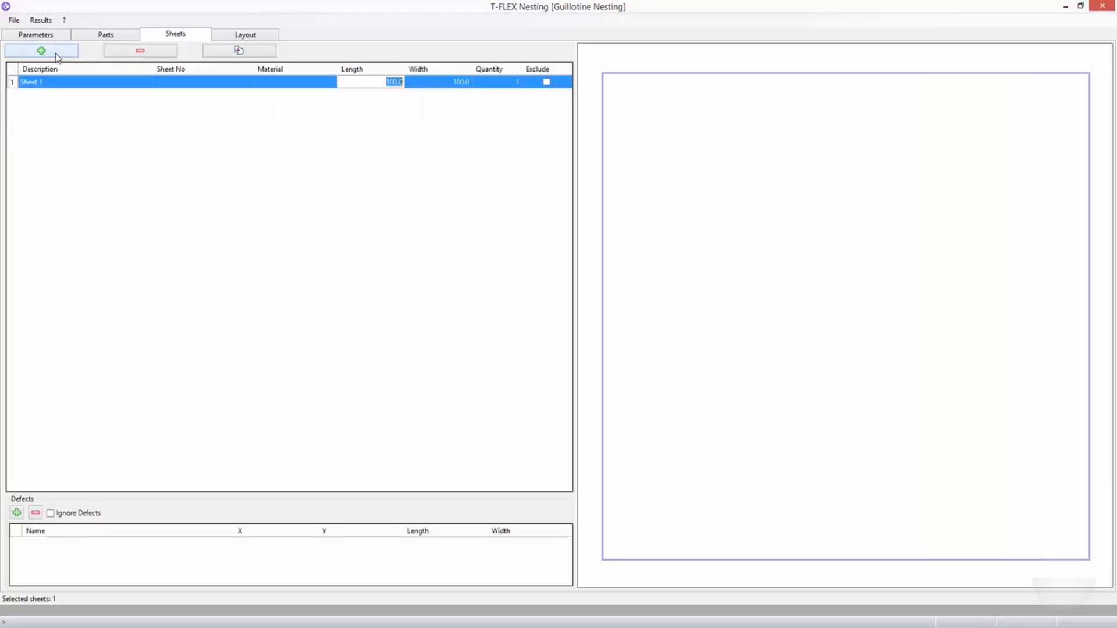
{"action": "left_click", "coordinate": [56, 54]}
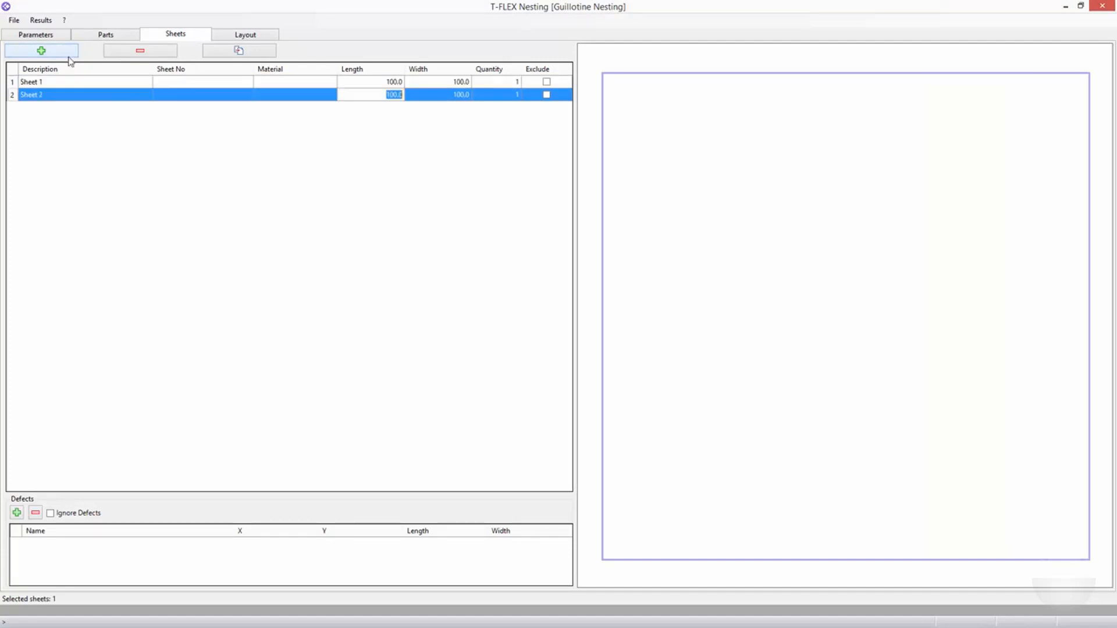
- Set Sheet 1's length and width to 300 each
{"action": "left_click", "coordinate": [372, 84]}
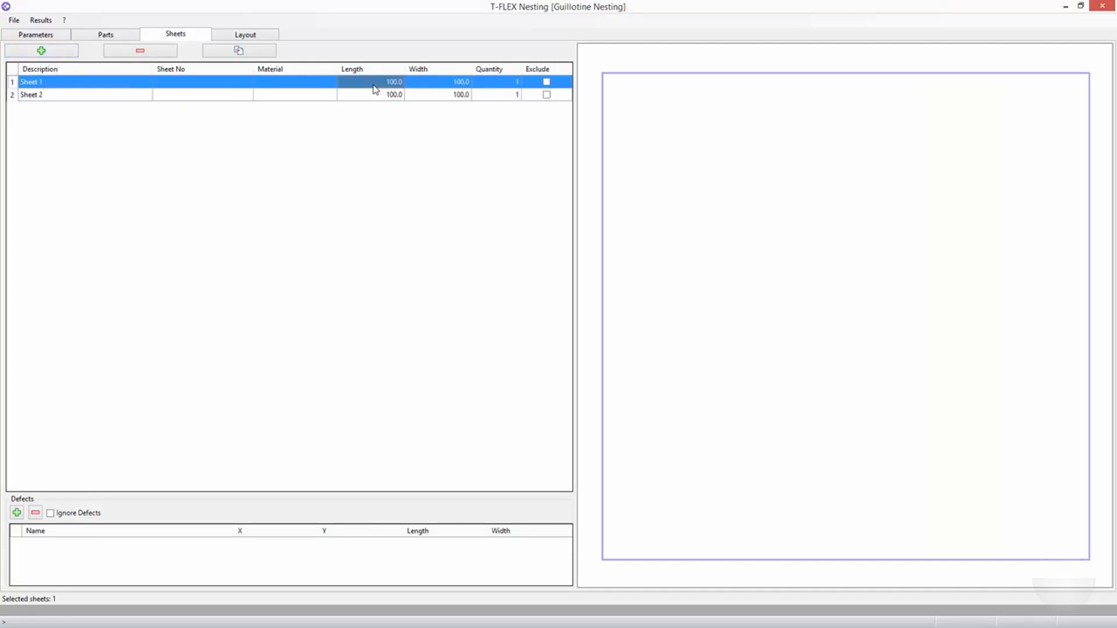
{"action": "left_click", "coordinate": [373, 87]}
{"action": "type", "text": "300"}
{"action": "left_click", "coordinate": [460, 83]}
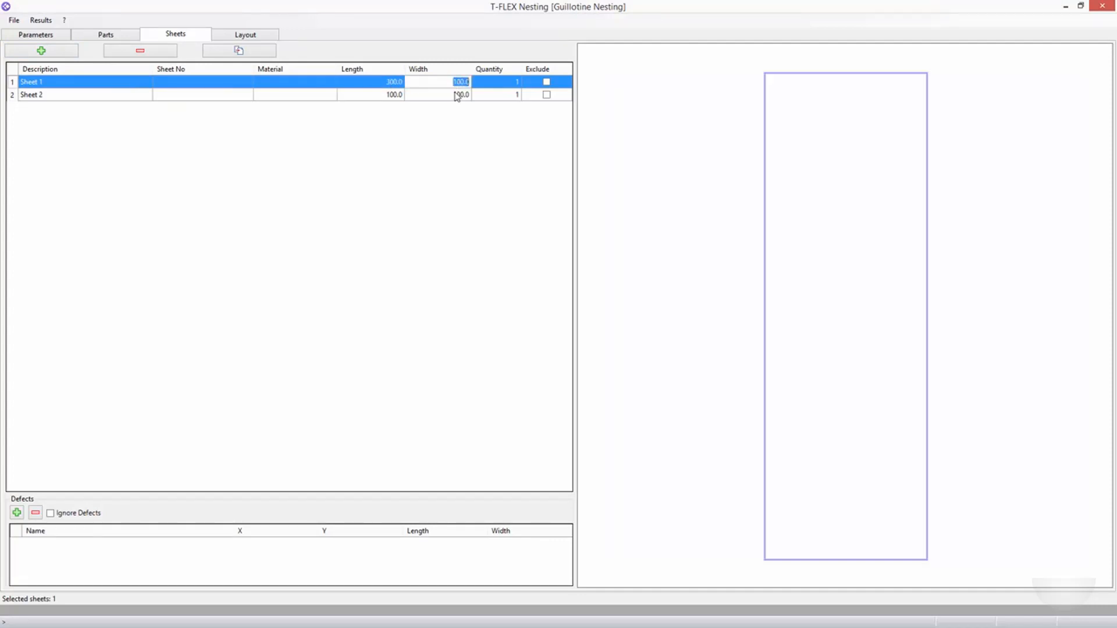
{"action": "type", "text": "300"}
- Set Sheet 2's length and width to 500 each
{"action": "left_click", "coordinate": [374, 94]}
{"action": "left_click", "coordinate": [372, 95]}
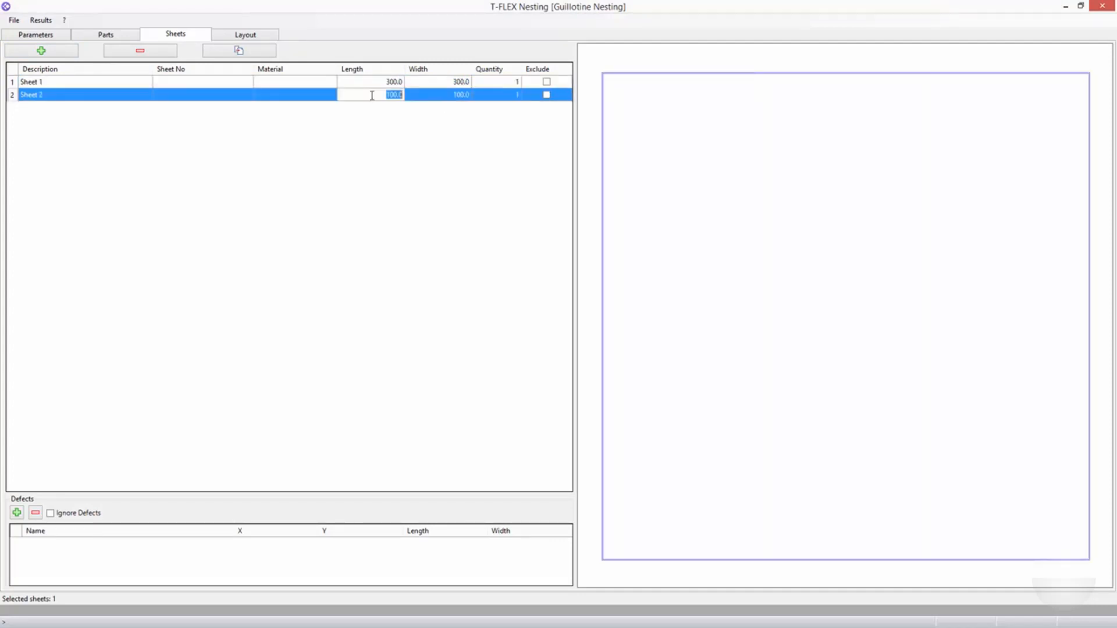
{"action": "type", "text": "500"}
{"action": "left_click", "coordinate": [445, 95]}
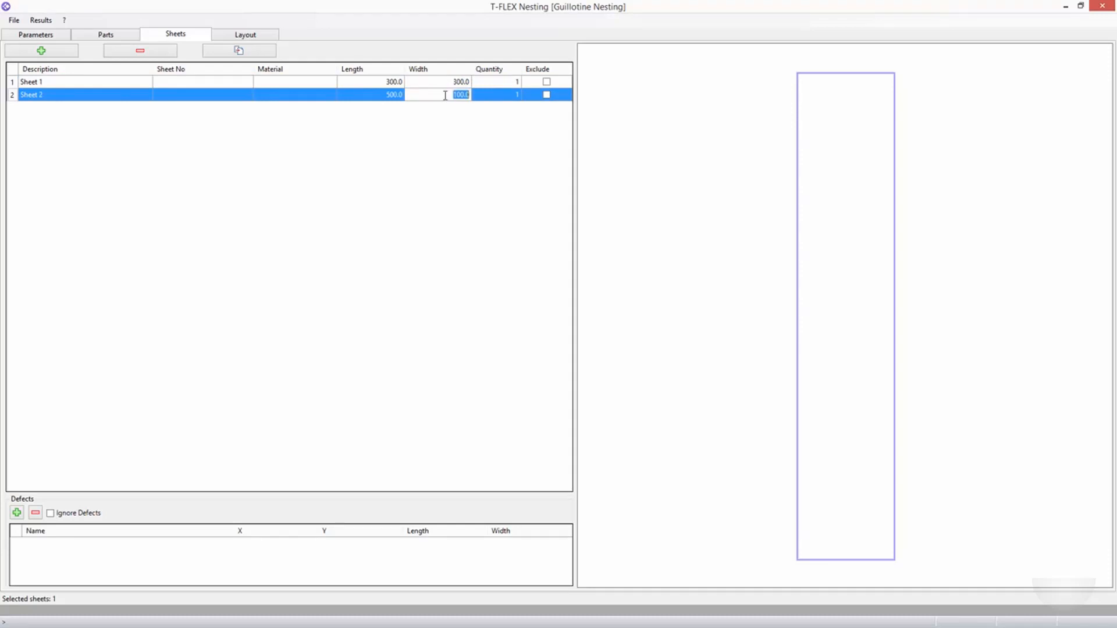
{"action": "type", "text": "500"}
{"action": "key", "text": "Return"}
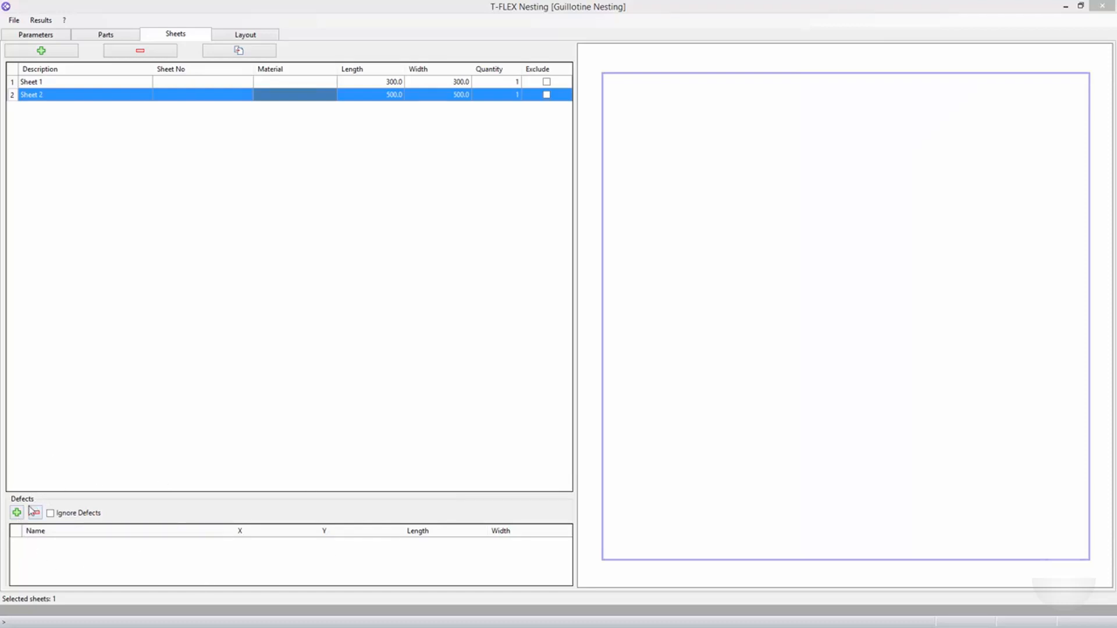
- Add a defect to Sheet 2 and set its length to 30
{"action": "left_click", "coordinate": [115, 97]}
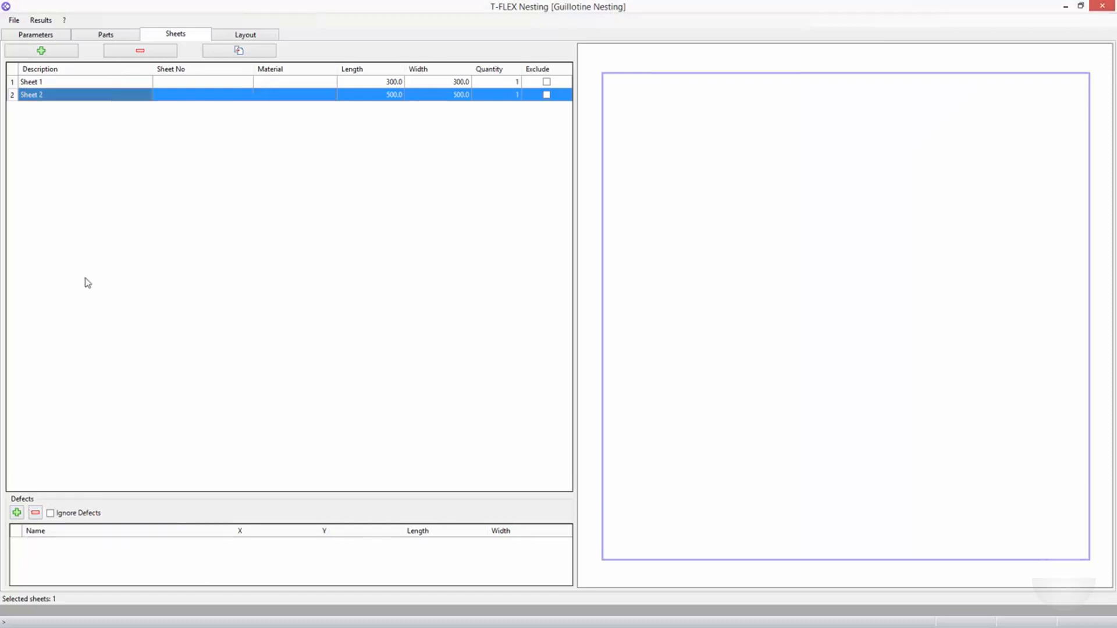
{"action": "left_click", "coordinate": [17, 513]}
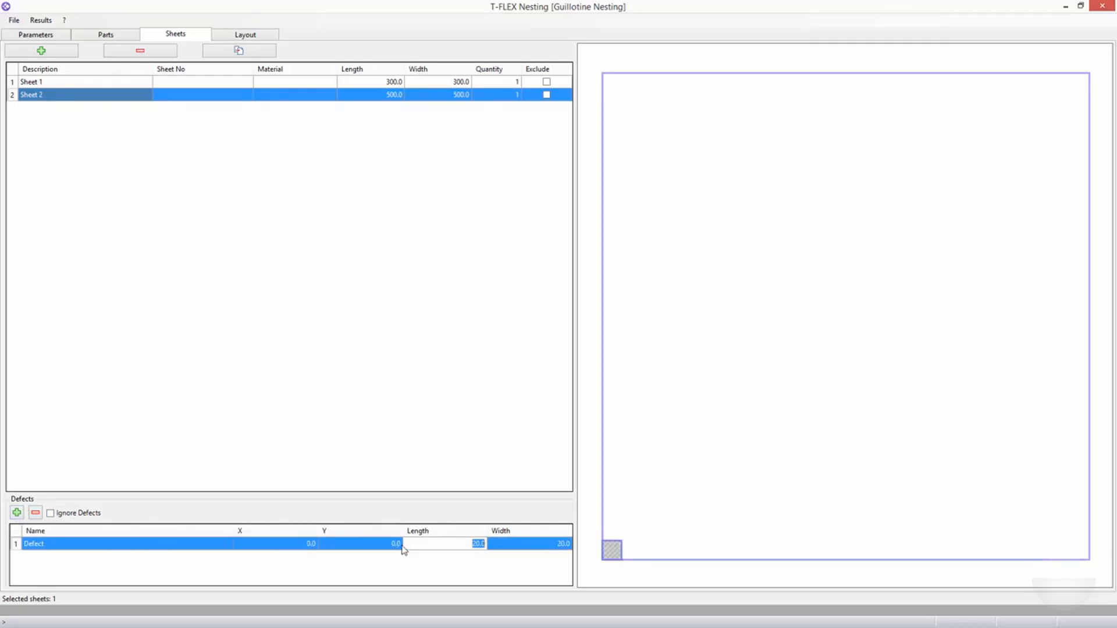
{"action": "type", "text": "30"}
- Position Sheet 2's defect at X 20 and Y 5
{"action": "left_click", "coordinate": [306, 545]}
{"action": "left_click", "coordinate": [306, 545]}
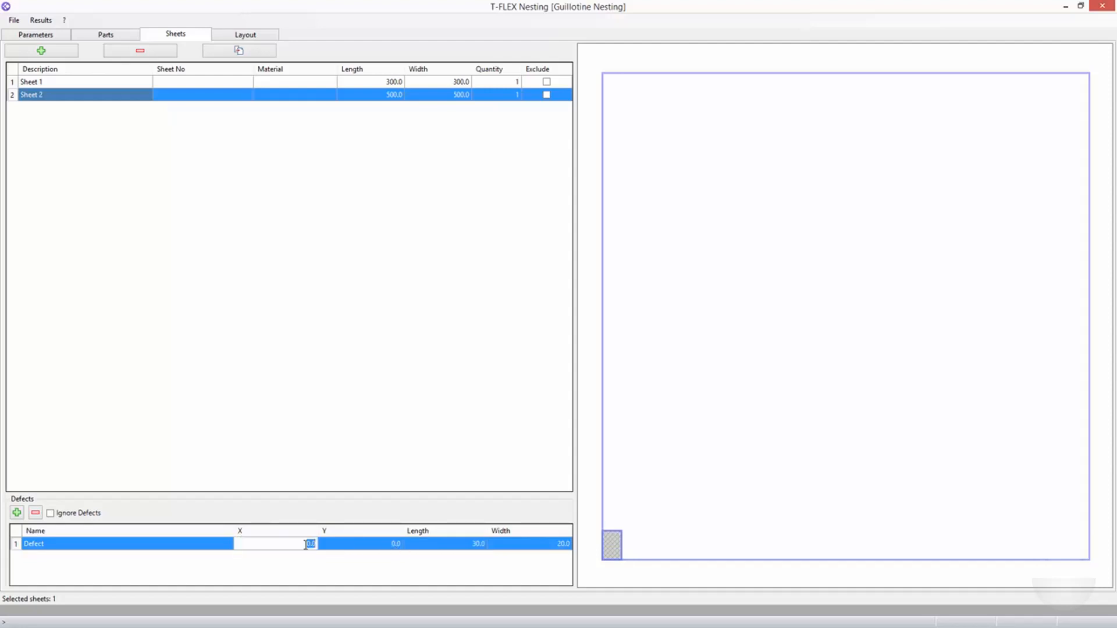
{"action": "type", "text": "20"}
{"action": "left_click", "coordinate": [351, 547]}
{"action": "left_click", "coordinate": [379, 545]}
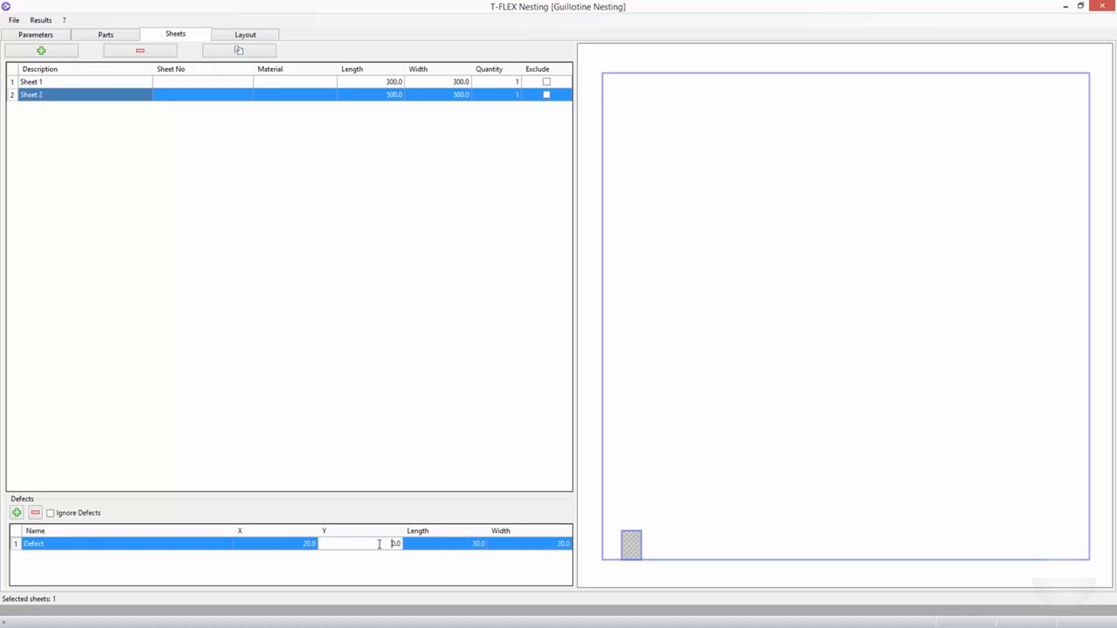
{"action": "left_click_drag", "start_coordinate": [380, 545], "coordinate": [417, 550]}
{"action": "type", "text": "5"}
{"action": "left_click", "coordinate": [408, 548]}
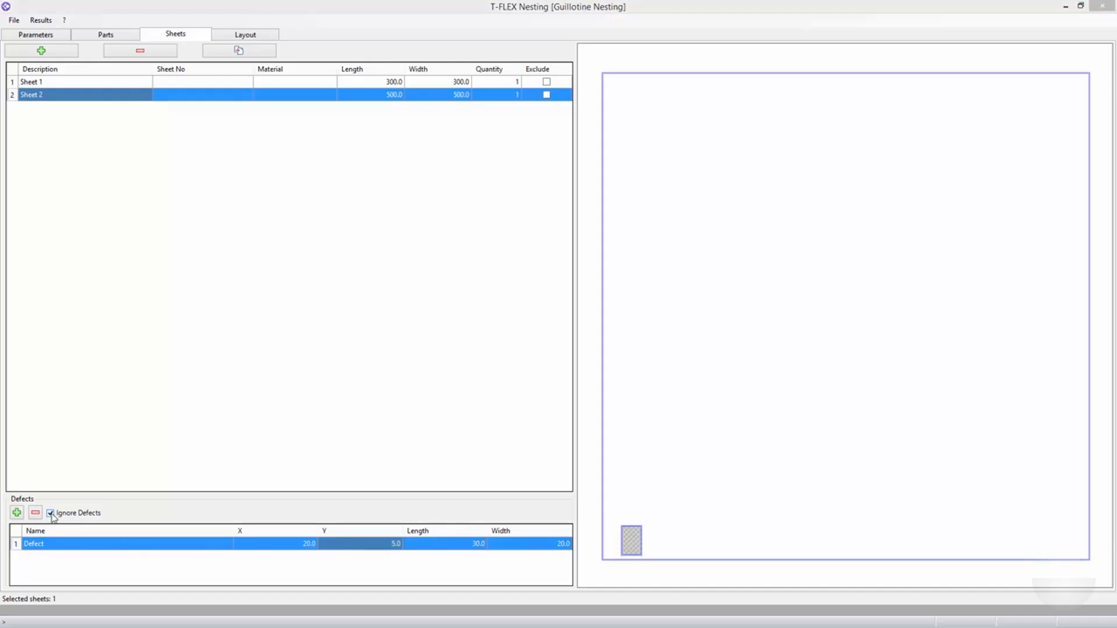
- Turn on ignoring of defects for Sheet 2 and delete its defect
{"action": "left_click", "coordinate": [51, 514]}
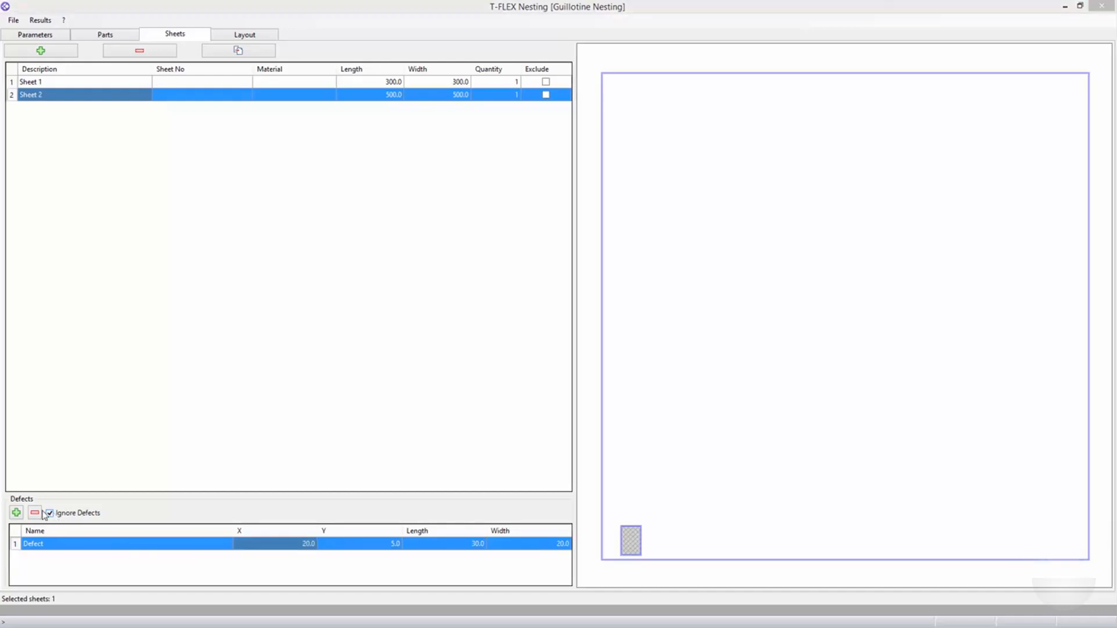
{"action": "left_click", "coordinate": [36, 515]}
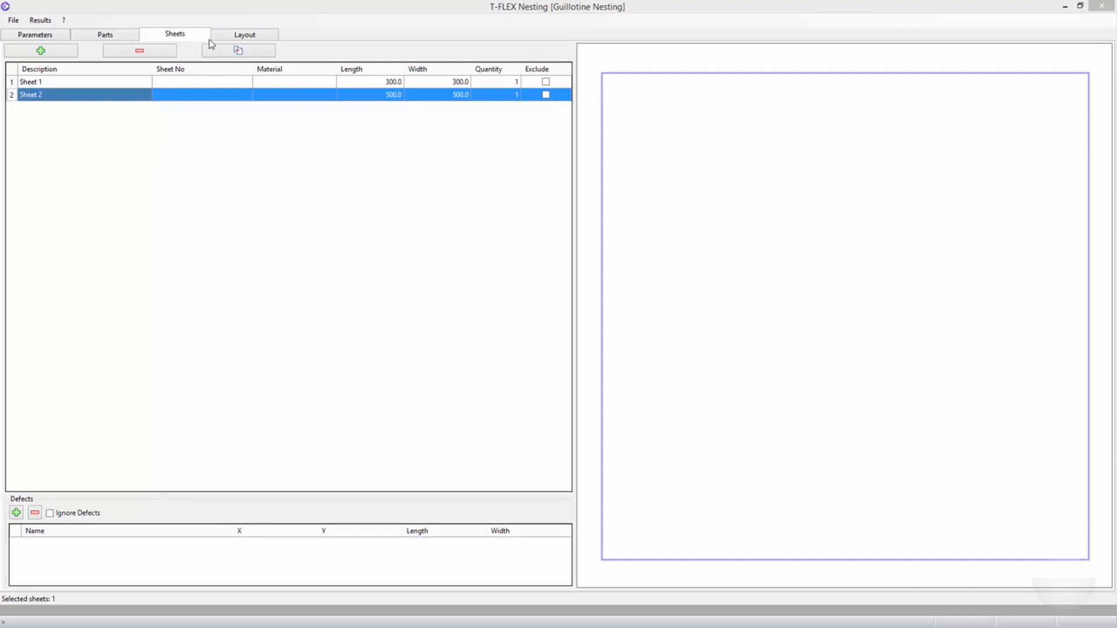
- Calculate the nesting layout of all parts on the sheets
{"action": "left_click", "coordinate": [236, 34]}
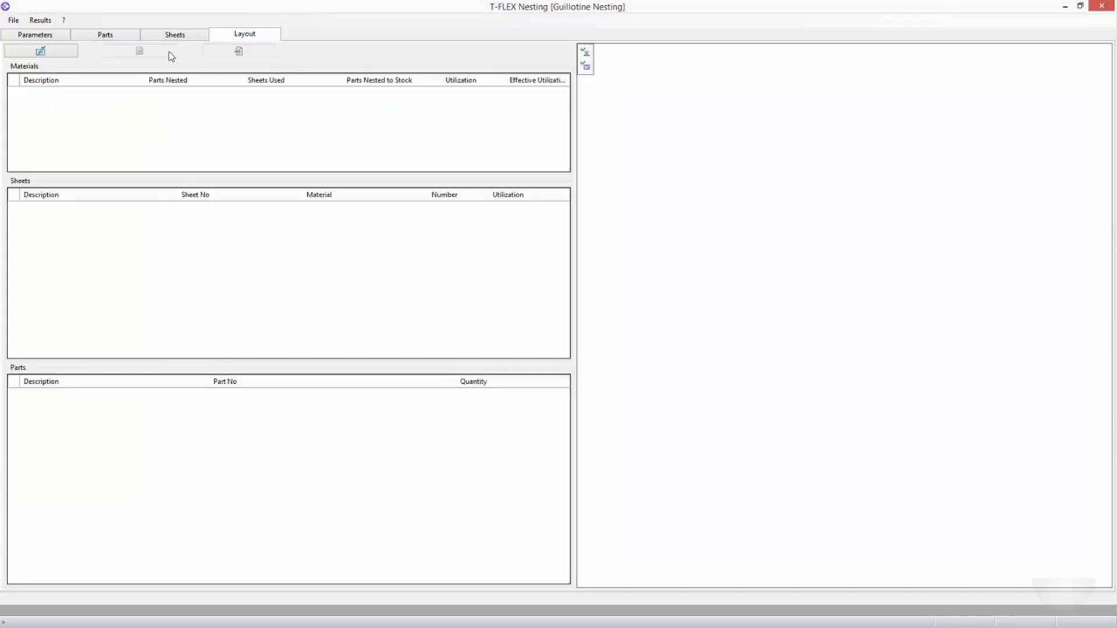
{"action": "left_click", "coordinate": [50, 51]}
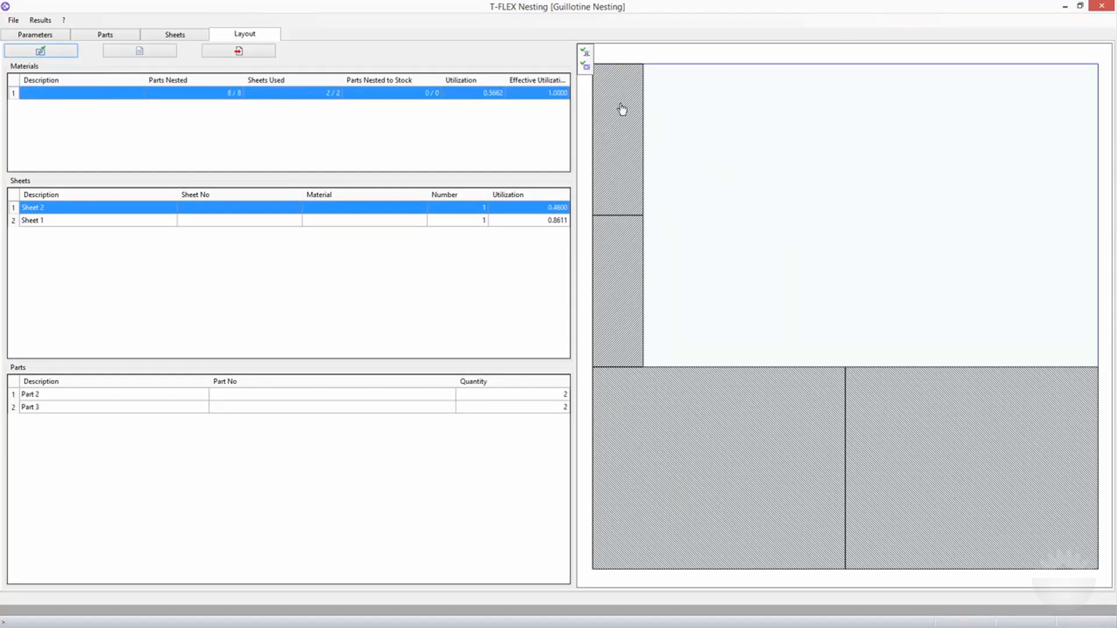
- Examine the nested layouts of Sheet 2 and Sheet 1 individually, and display both sheets together in the preview
{"action": "scroll", "coordinate": [641, 194], "scroll_direction": "down", "scroll_amount": 5}
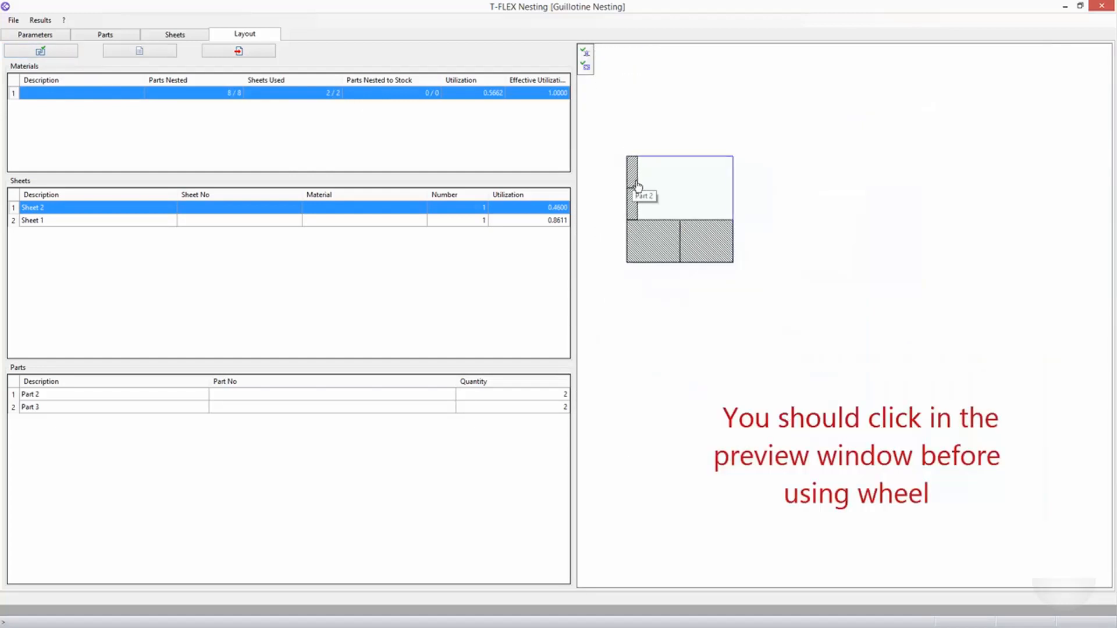
{"action": "scroll", "coordinate": [691, 194], "scroll_direction": "down", "scroll_amount": 3}
{"action": "scroll", "coordinate": [690, 194], "scroll_direction": "up", "scroll_amount": 6}
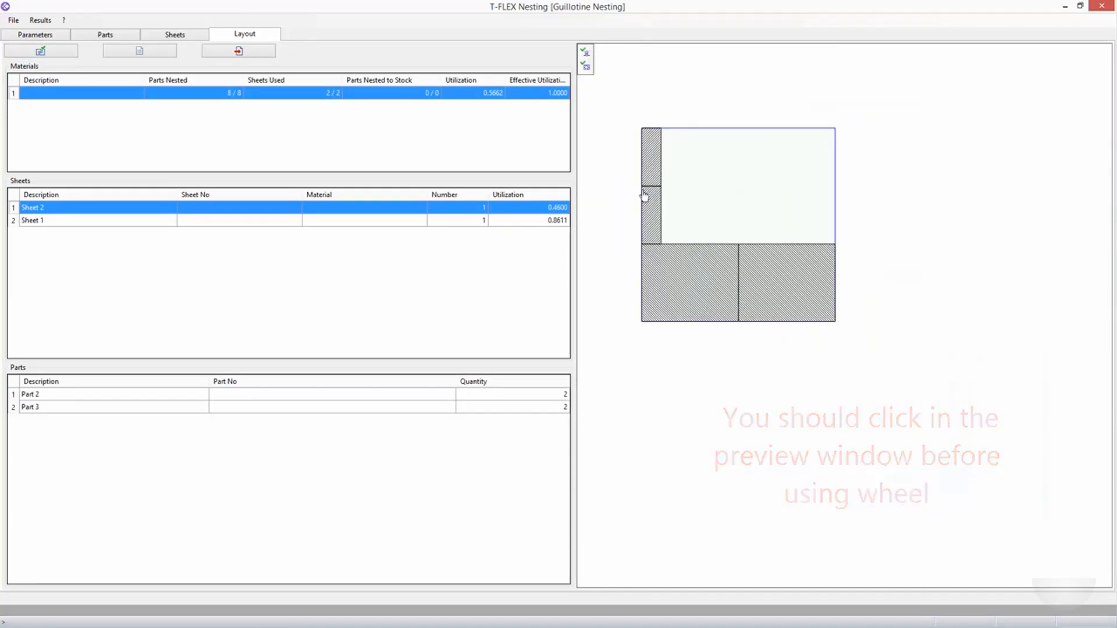
{"action": "scroll", "coordinate": [744, 169], "scroll_direction": "up", "scroll_amount": 1}
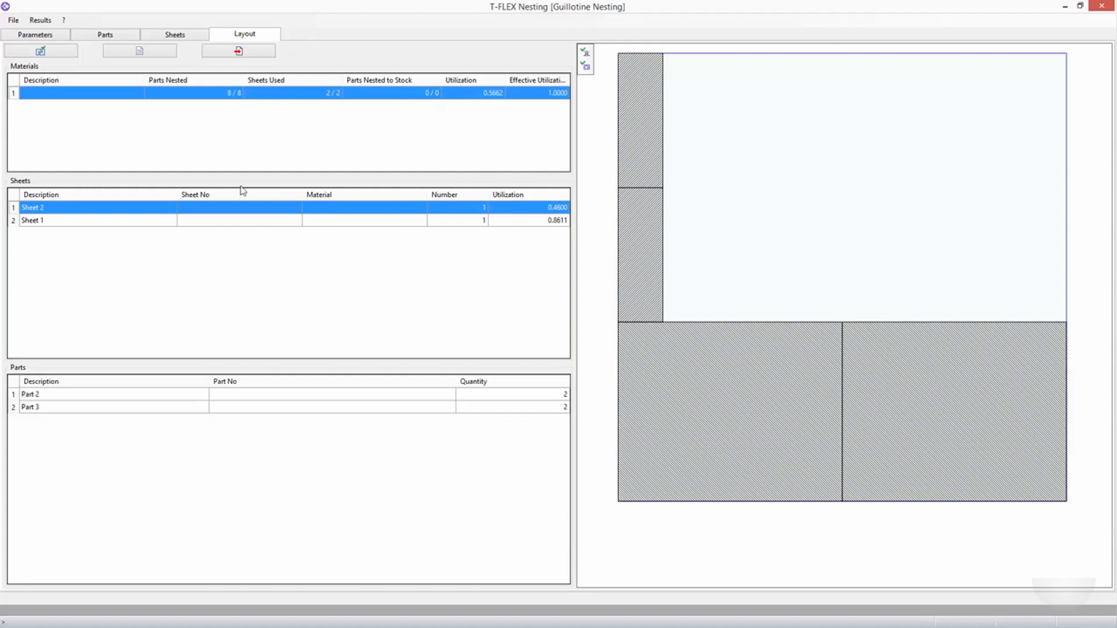
{"action": "left_click", "coordinate": [91, 222]}
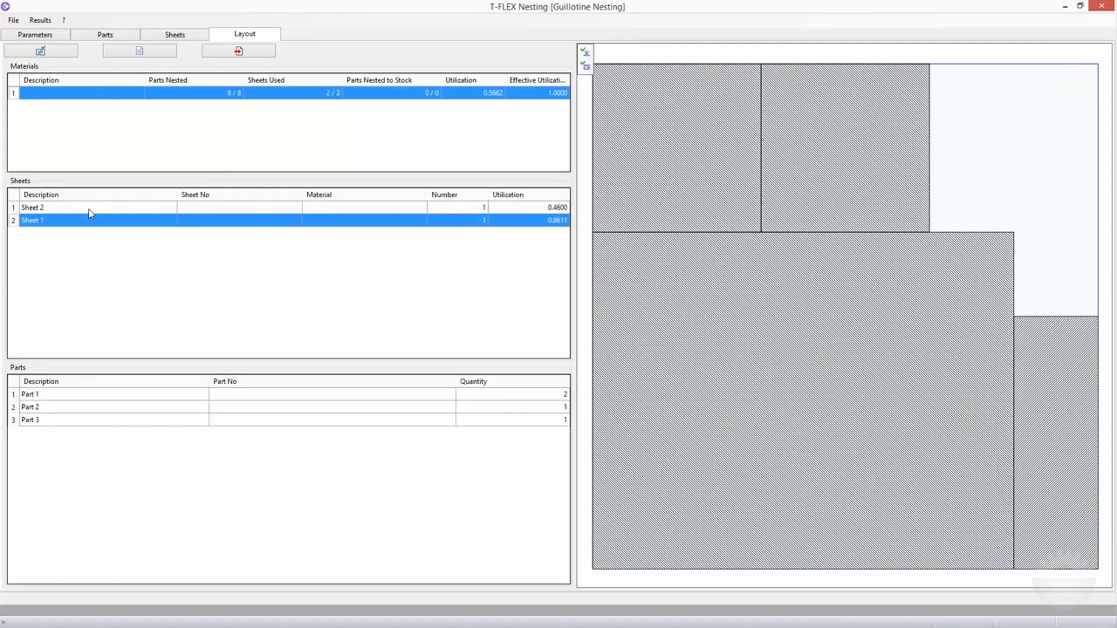
{"action": "left_click", "coordinate": [88, 210]}
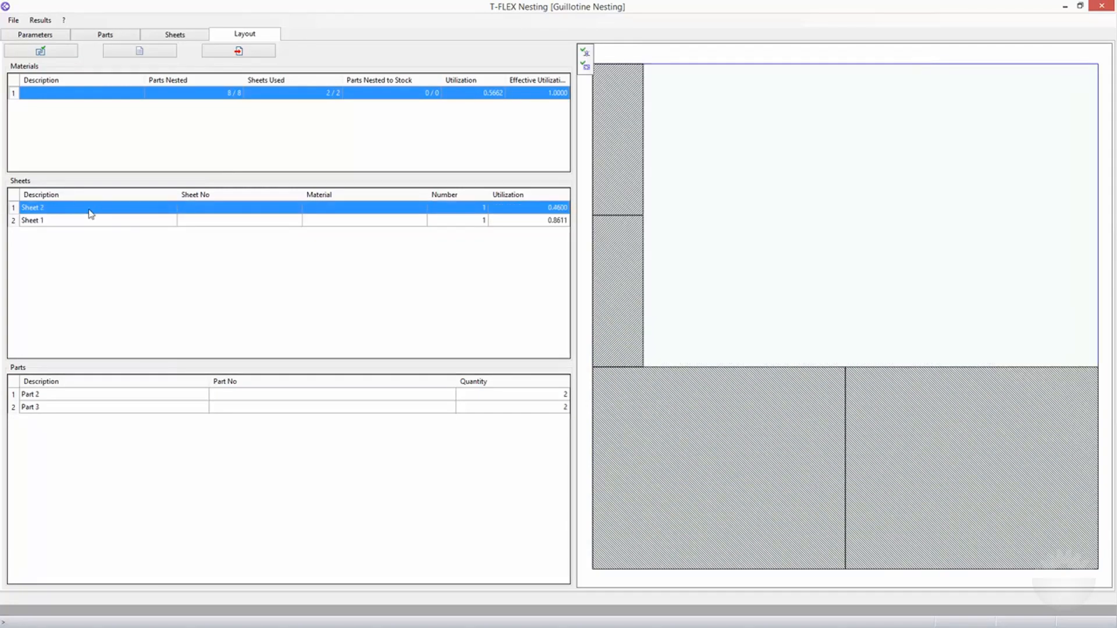
{"action": "left_click", "coordinate": [96, 221], "text": "shift"}
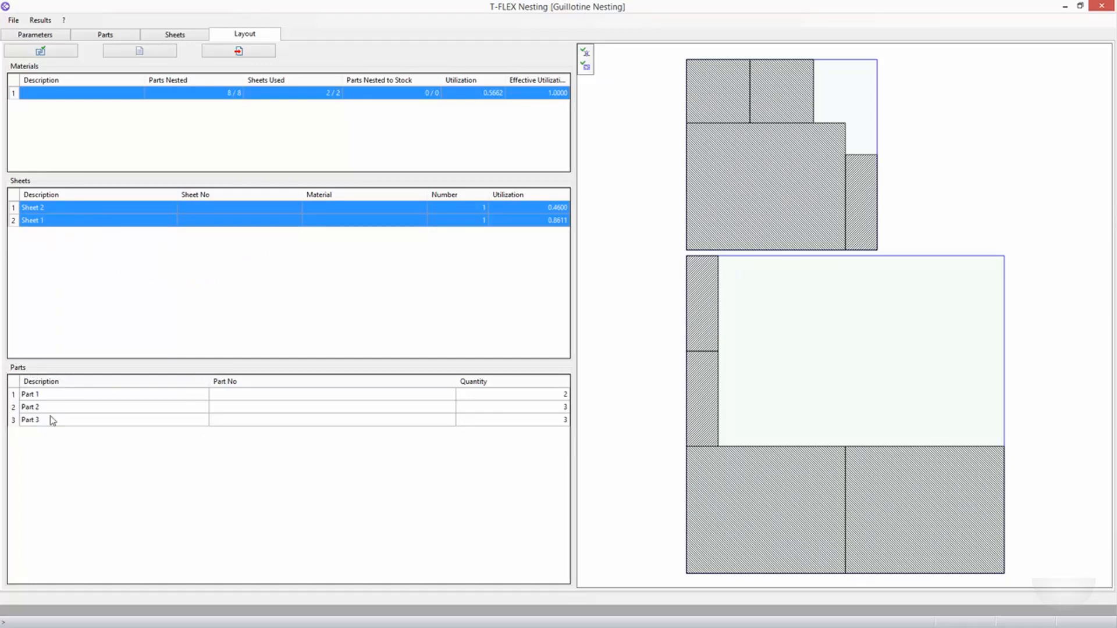
- Highlight Part 1, Part 2 and Part 3 in turn to examine where each is placed on the sheets
{"action": "left_click", "coordinate": [57, 400]}
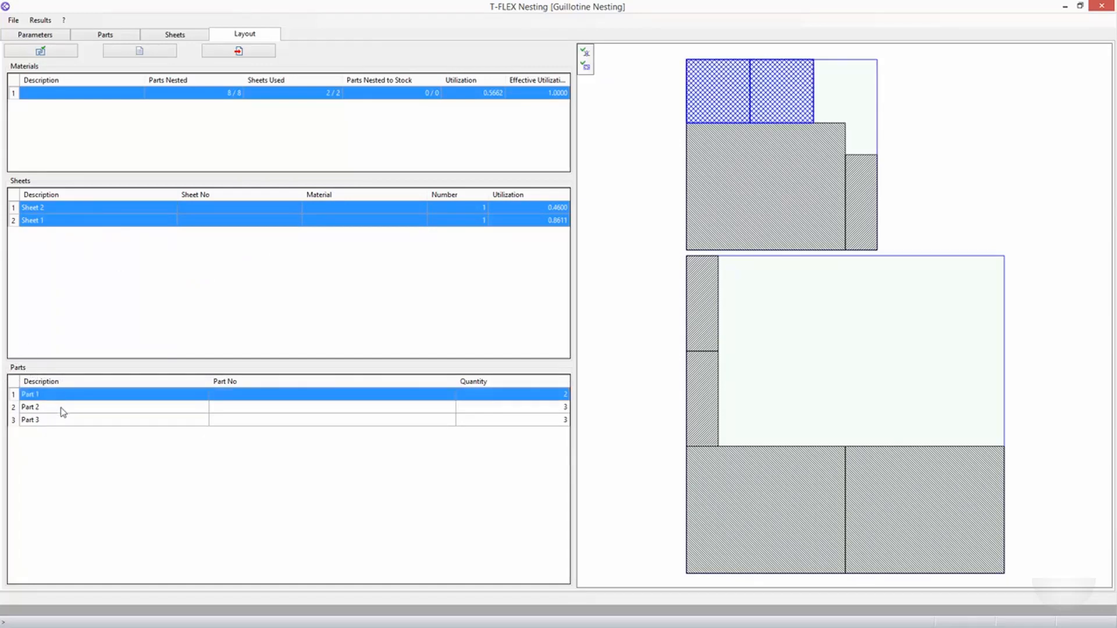
{"action": "left_click", "coordinate": [62, 409]}
{"action": "left_click", "coordinate": [66, 426]}
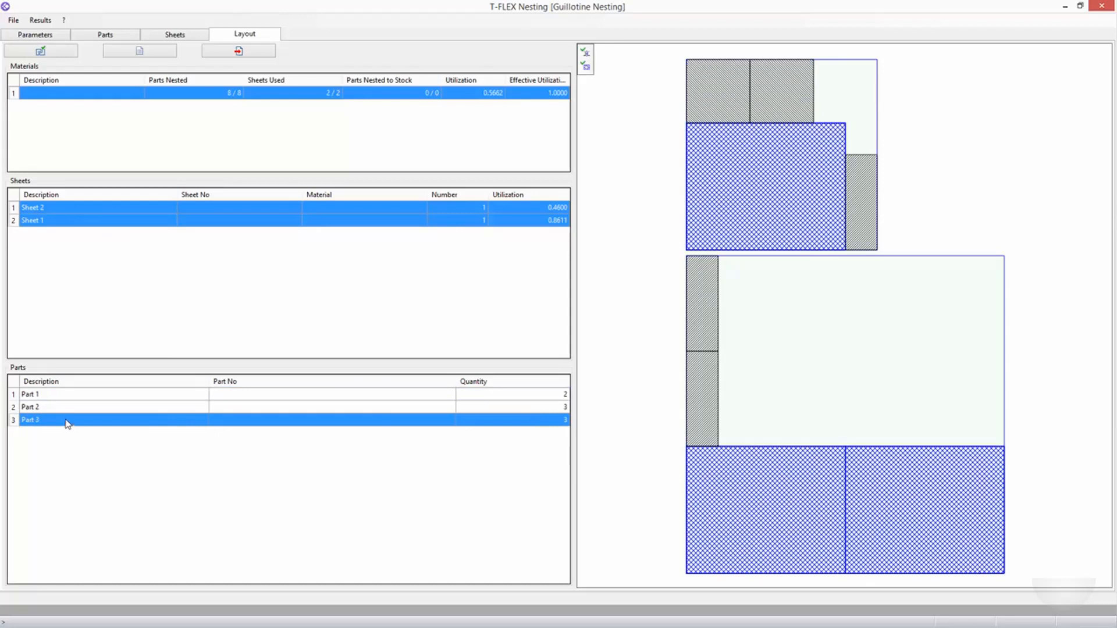
{"action": "left_click", "coordinate": [66, 407]}
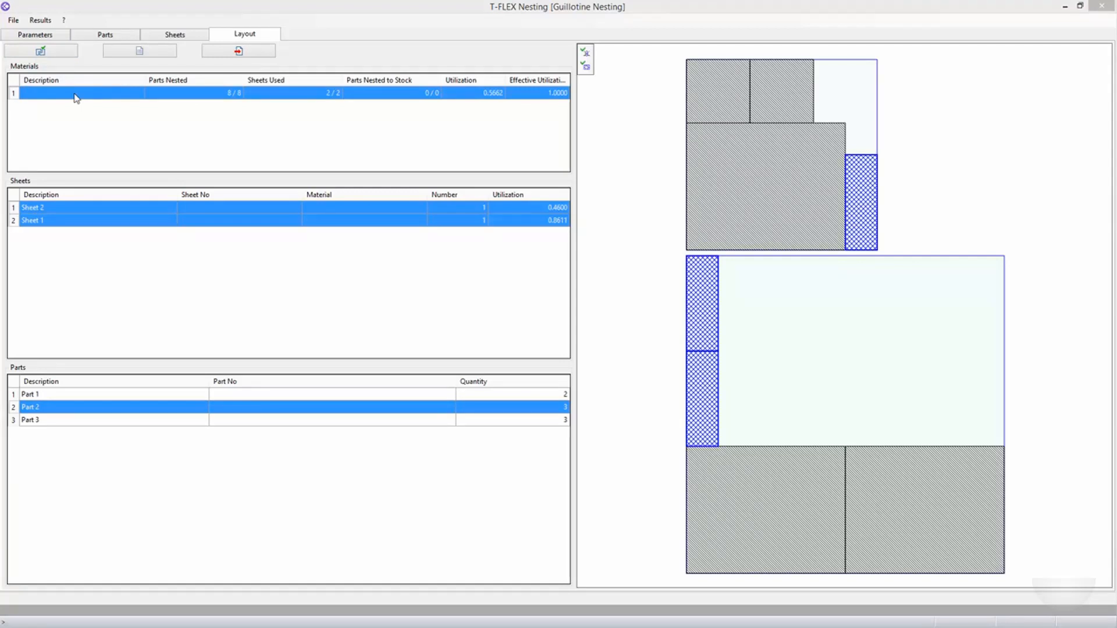
- Set the material of Sheet 1 to Glass and of Sheet 2 to Steel
{"action": "left_click", "coordinate": [170, 36]}
{"action": "left_click", "coordinate": [294, 80]}
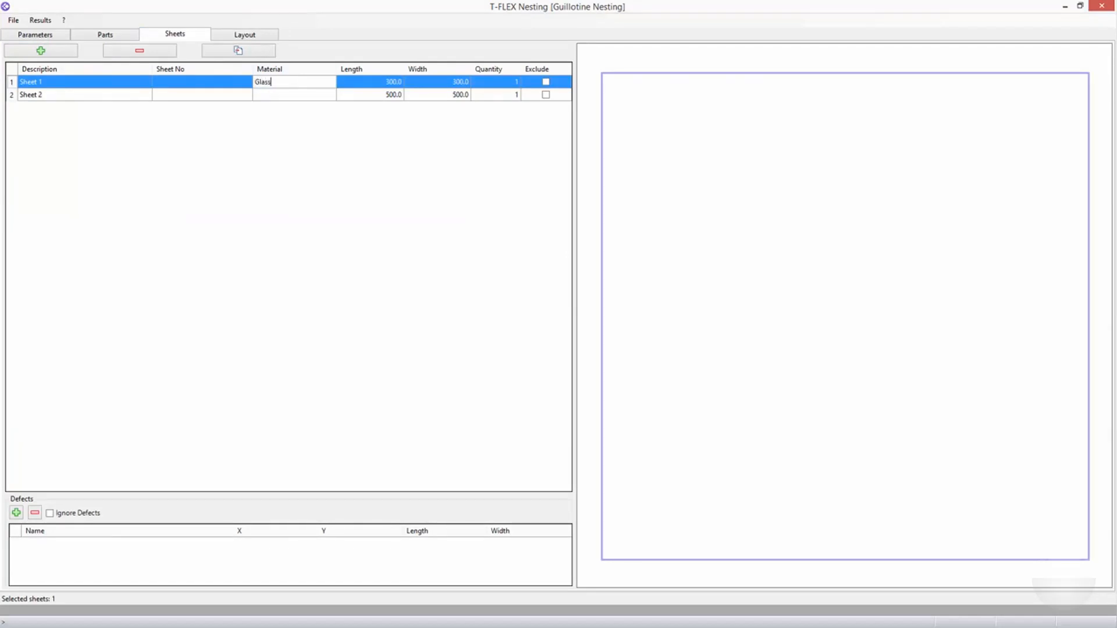
{"action": "left_click", "coordinate": [313, 94]}
{"action": "type", "text": "S"}
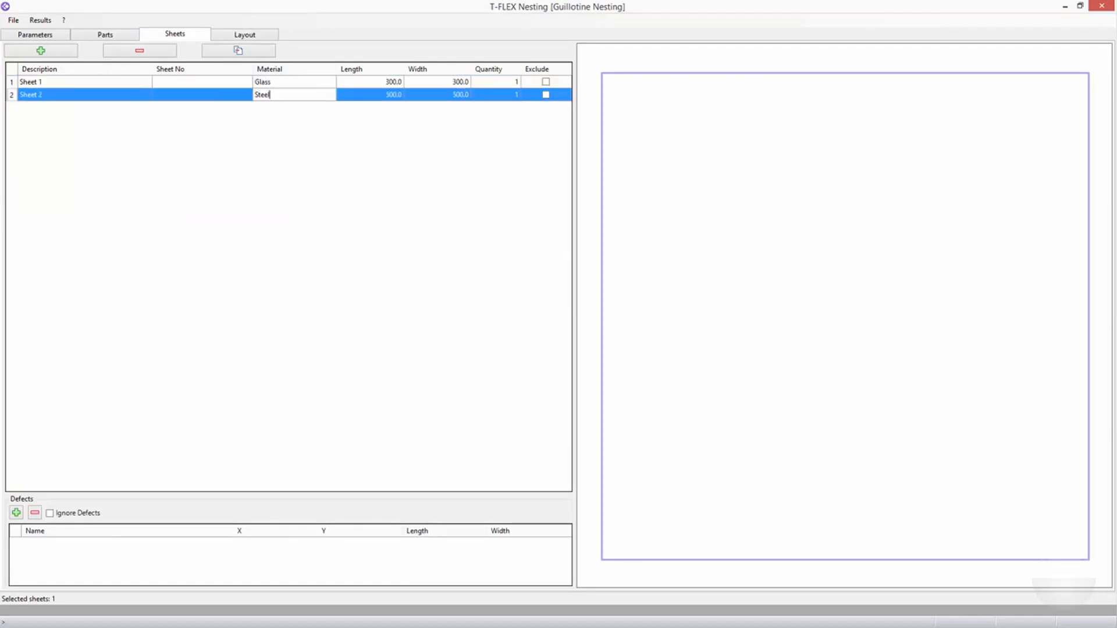
{"action": "type", "text": "teel"}
- Set the material of Part 1 to Glass and of Part 2 and Part 3 to Steel
{"action": "left_click", "coordinate": [122, 37]}
{"action": "left_click", "coordinate": [259, 83]}
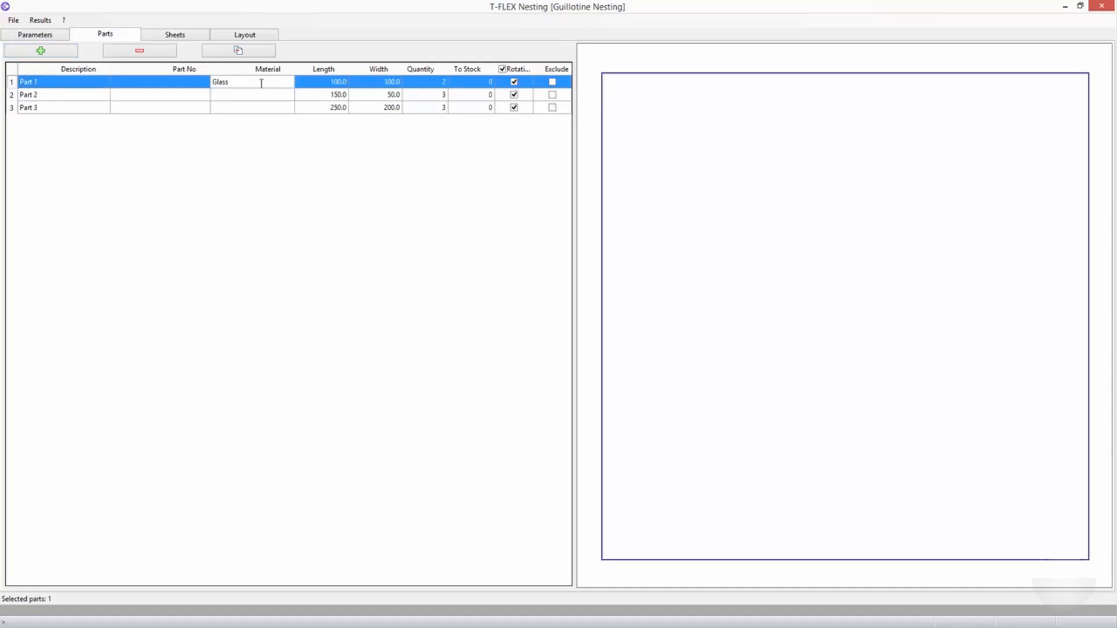
{"action": "left_click", "coordinate": [259, 96]}
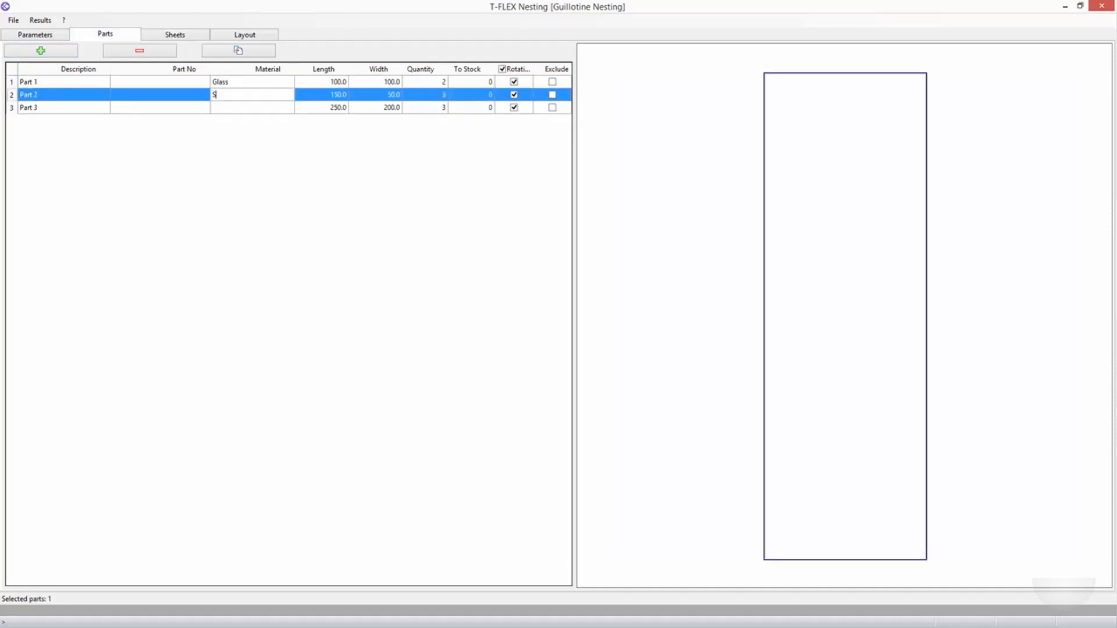
{"action": "left_click", "coordinate": [230, 108]}
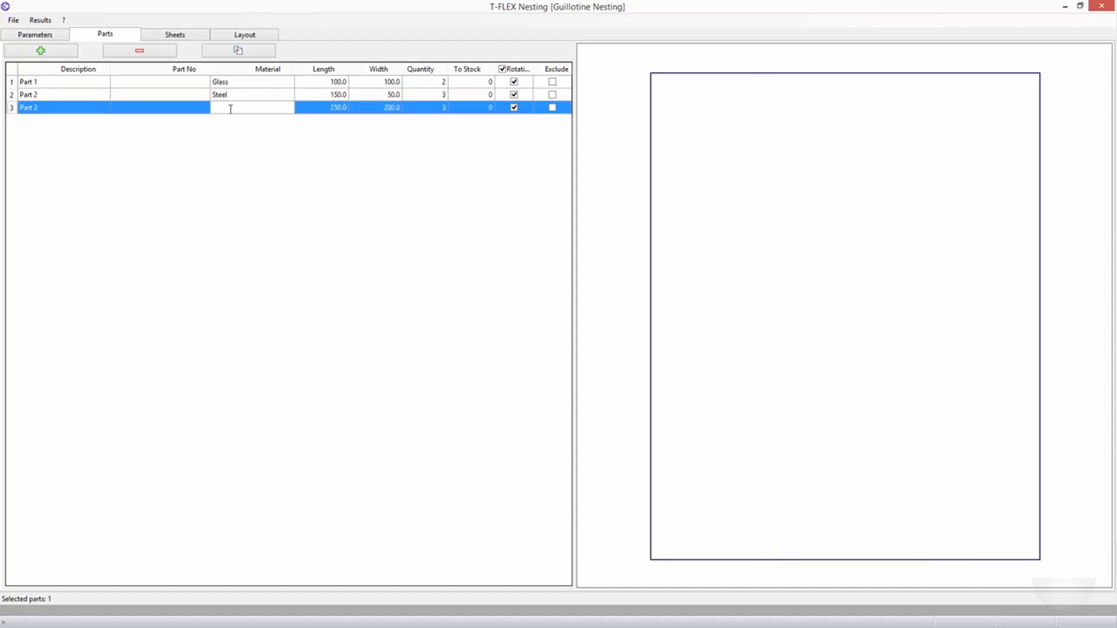
{"action": "type", "text": "Steel"}
{"action": "key", "text": "Up"}
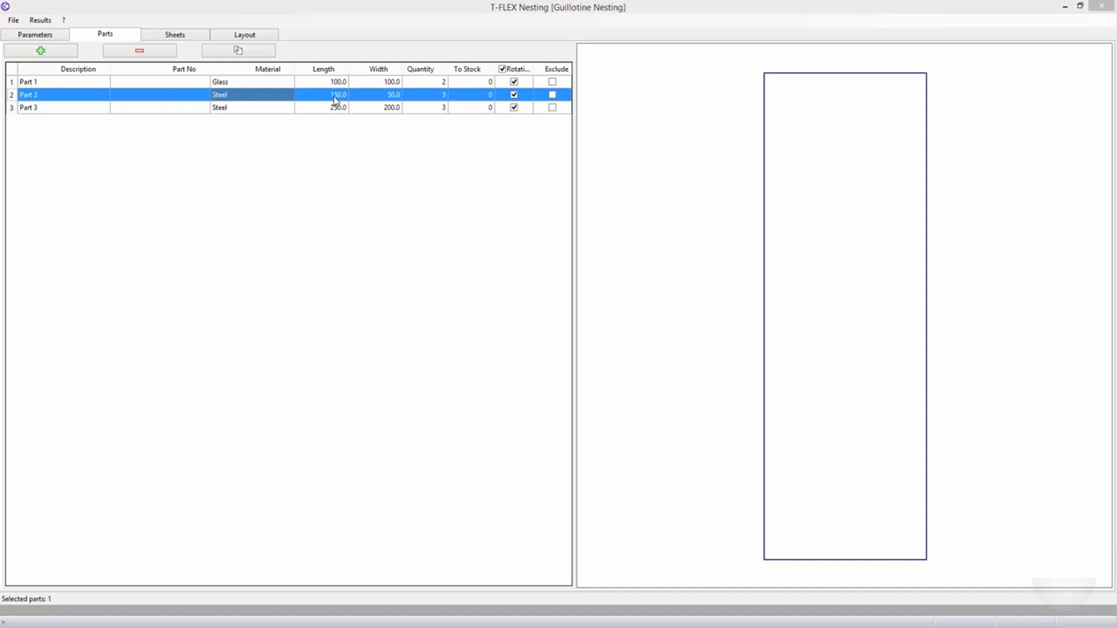
- Recalculate the nesting layout with the assigned materials and compare the Glass and Steel layouts
{"action": "left_click", "coordinate": [221, 38]}
{"action": "left_click", "coordinate": [50, 55]}
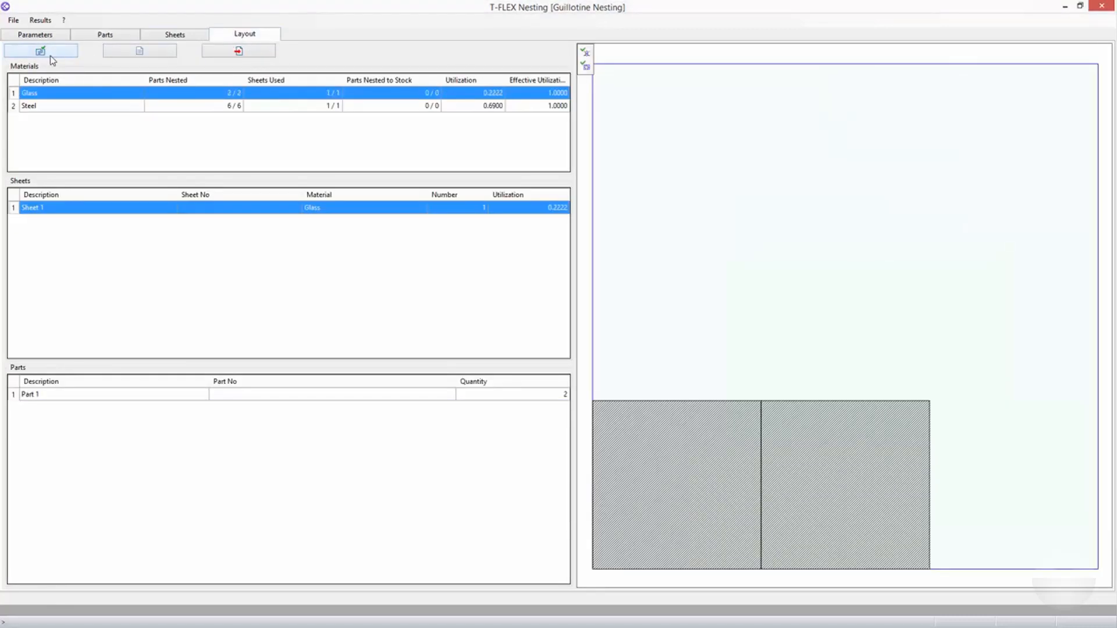
{"action": "left_click", "coordinate": [117, 107]}
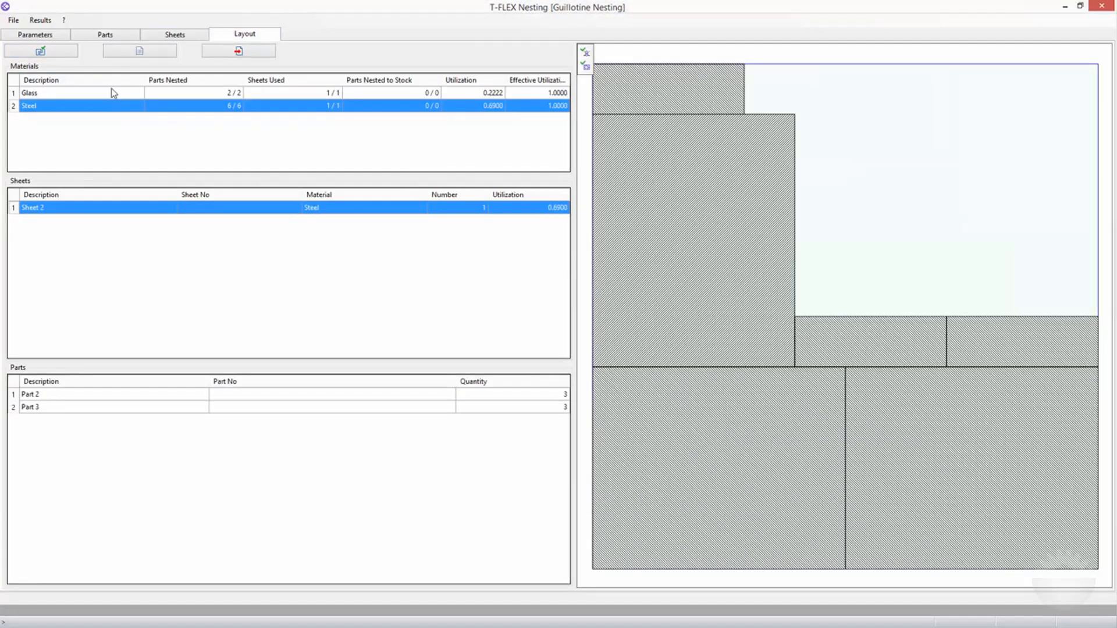
{"action": "left_click", "coordinate": [113, 93]}
{"action": "left_click", "coordinate": [114, 105]}
{"action": "left_click", "coordinate": [110, 94]}
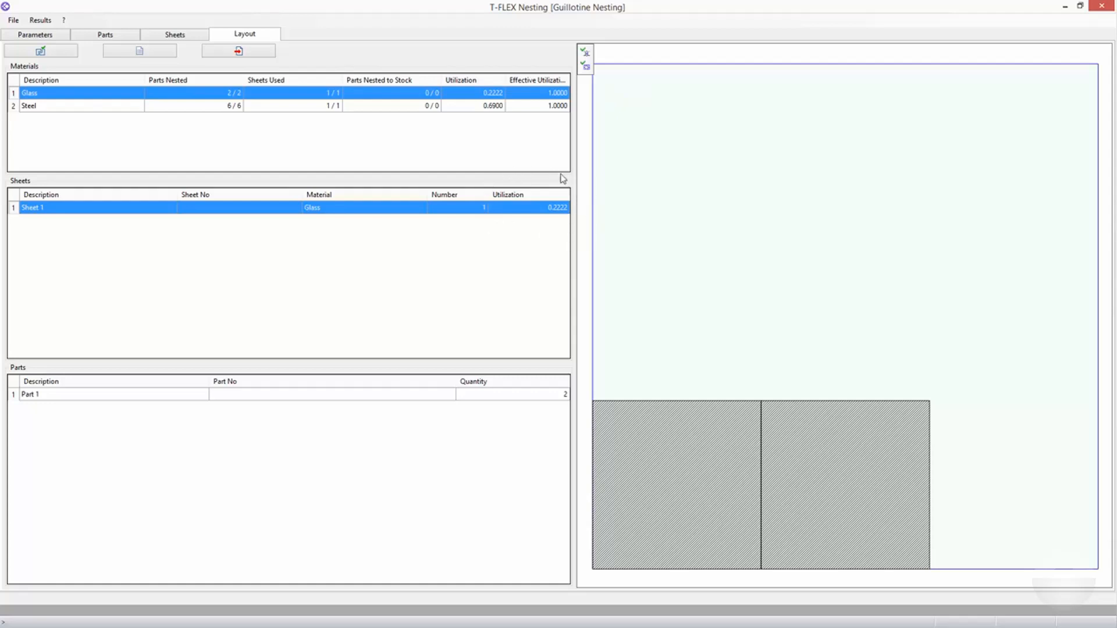
{"action": "left_click", "coordinate": [245, 108]}
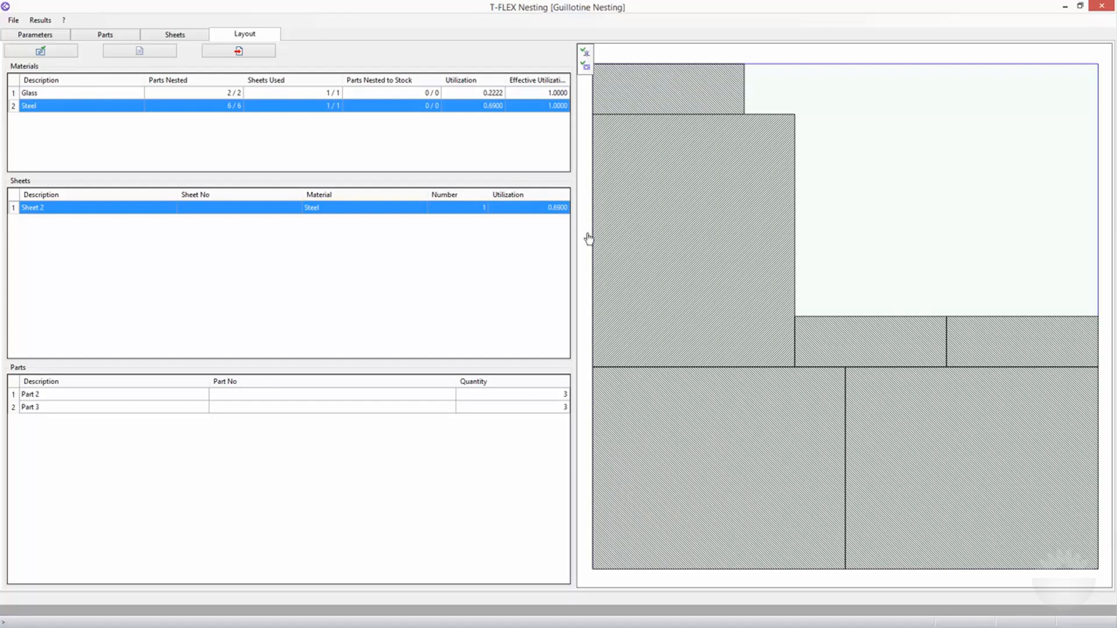
- Recalculate the nesting layout with Sheet 1 excluded, and include Sheet 1 again
{"action": "left_click", "coordinate": [174, 34]}
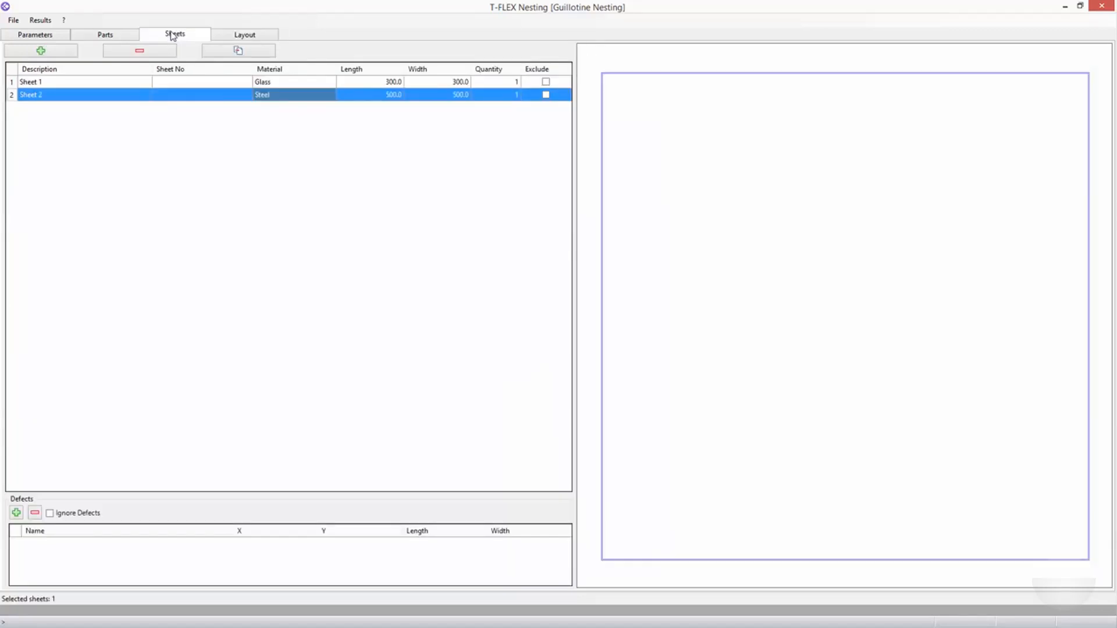
{"action": "left_click", "coordinate": [547, 82]}
{"action": "left_click", "coordinate": [254, 37]}
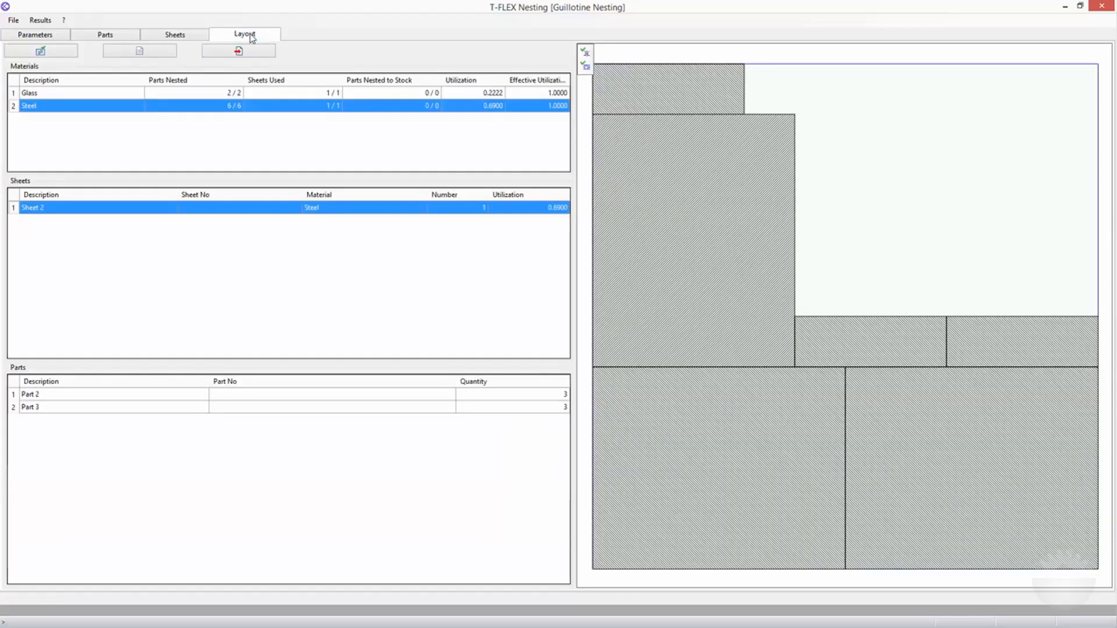
{"action": "left_click", "coordinate": [57, 50]}
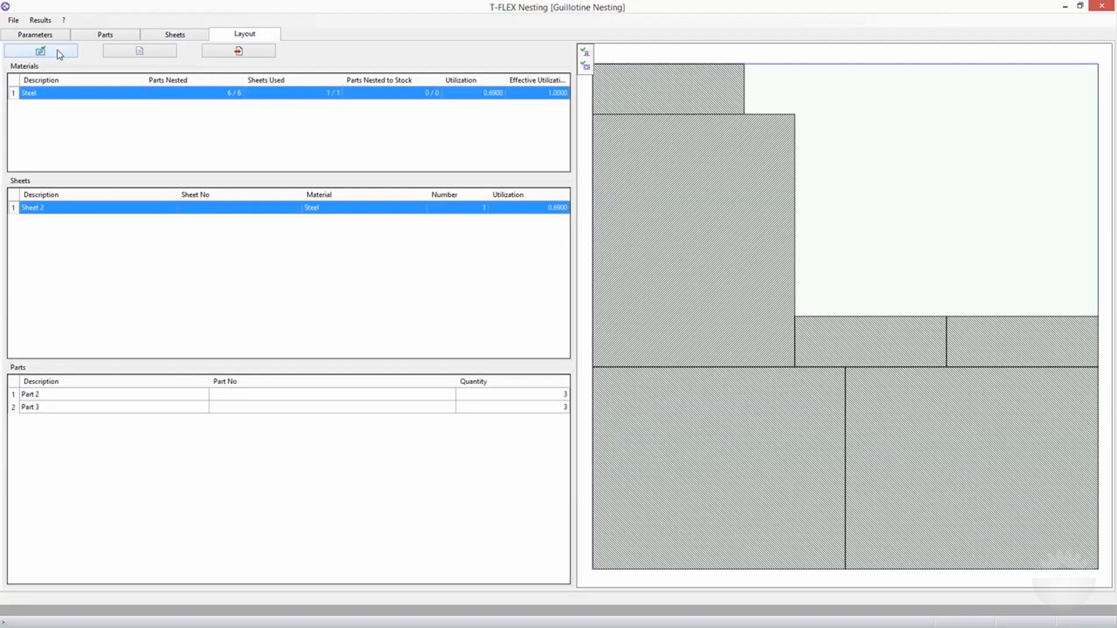
{"action": "left_click", "coordinate": [174, 34]}
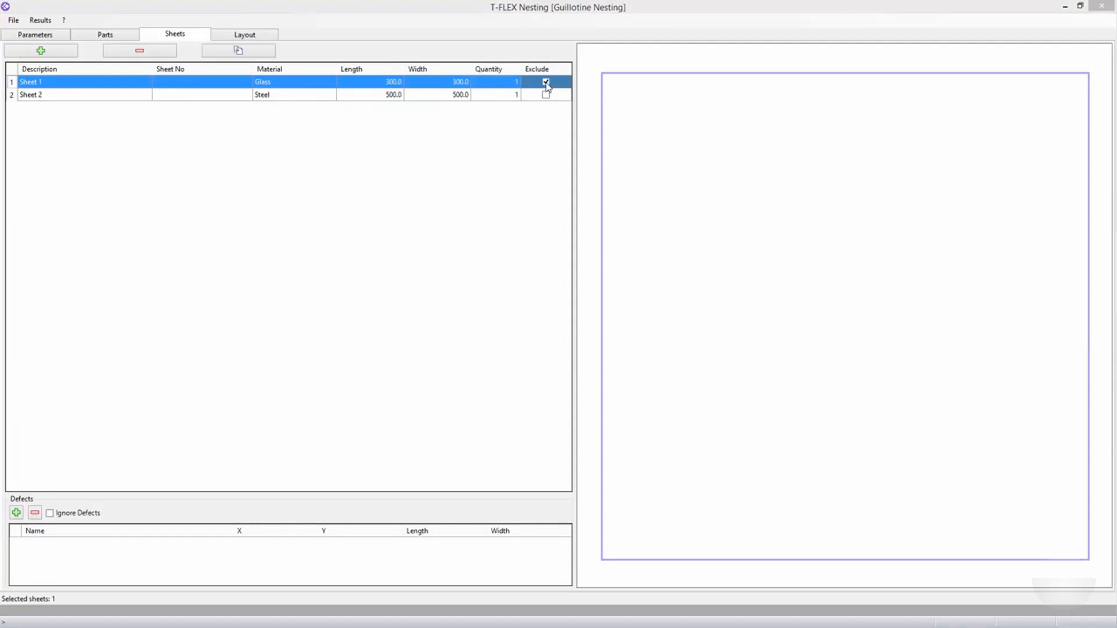
{"action": "left_click", "coordinate": [547, 83]}
- Set Part 1's To Stock quantity to 4 and recalculate the nesting layout with both sheets
{"action": "left_click", "coordinate": [134, 37]}
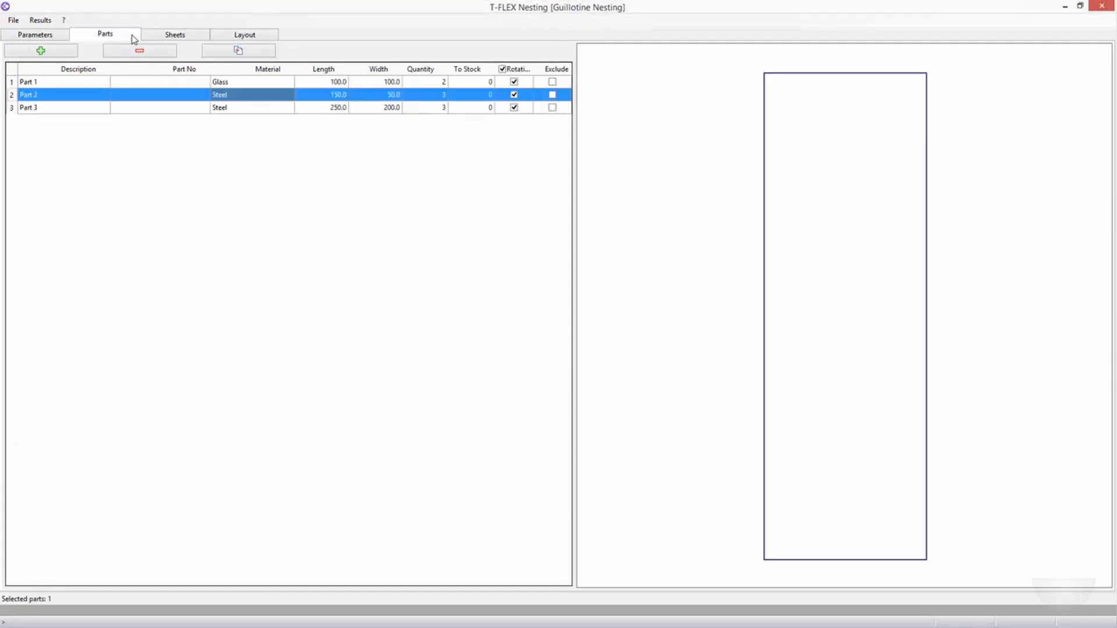
{"action": "left_click", "coordinate": [485, 94]}
{"action": "left_click", "coordinate": [481, 84]}
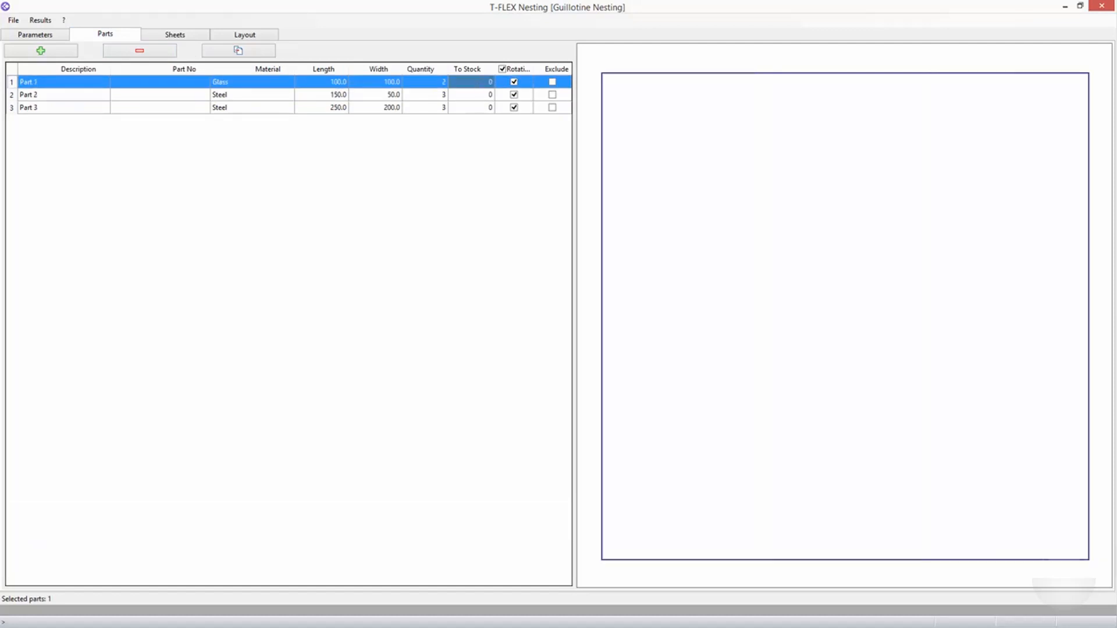
{"action": "left_click", "coordinate": [481, 83]}
{"action": "type", "text": "4"}
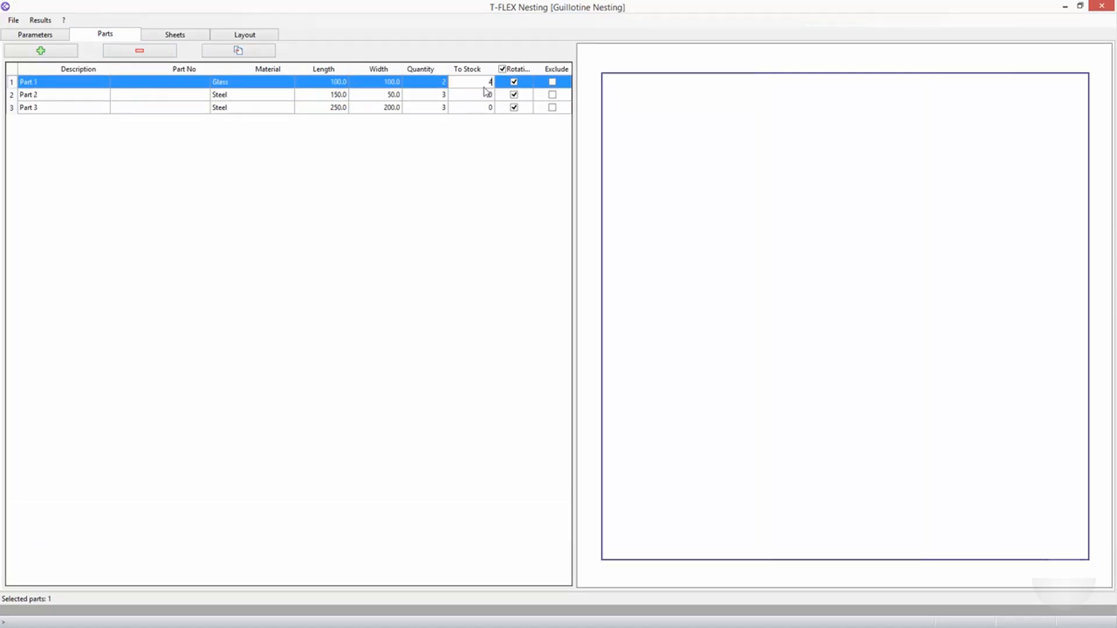
{"action": "left_click", "coordinate": [474, 95]}
{"action": "left_click", "coordinate": [466, 83]}
{"action": "left_click", "coordinate": [228, 37]}
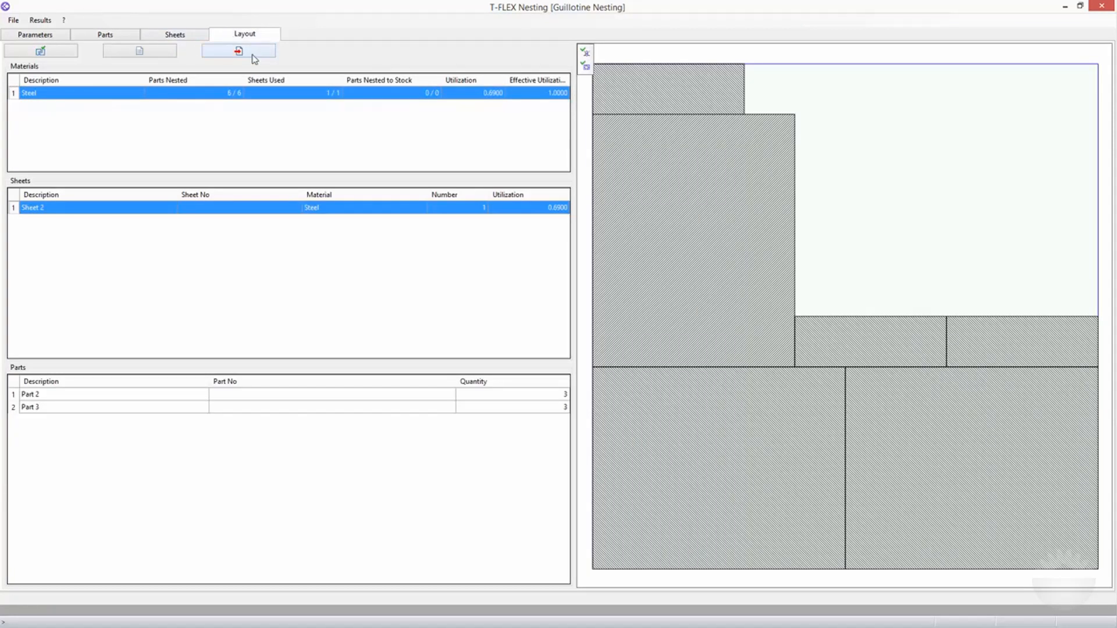
{"action": "left_click", "coordinate": [51, 54]}
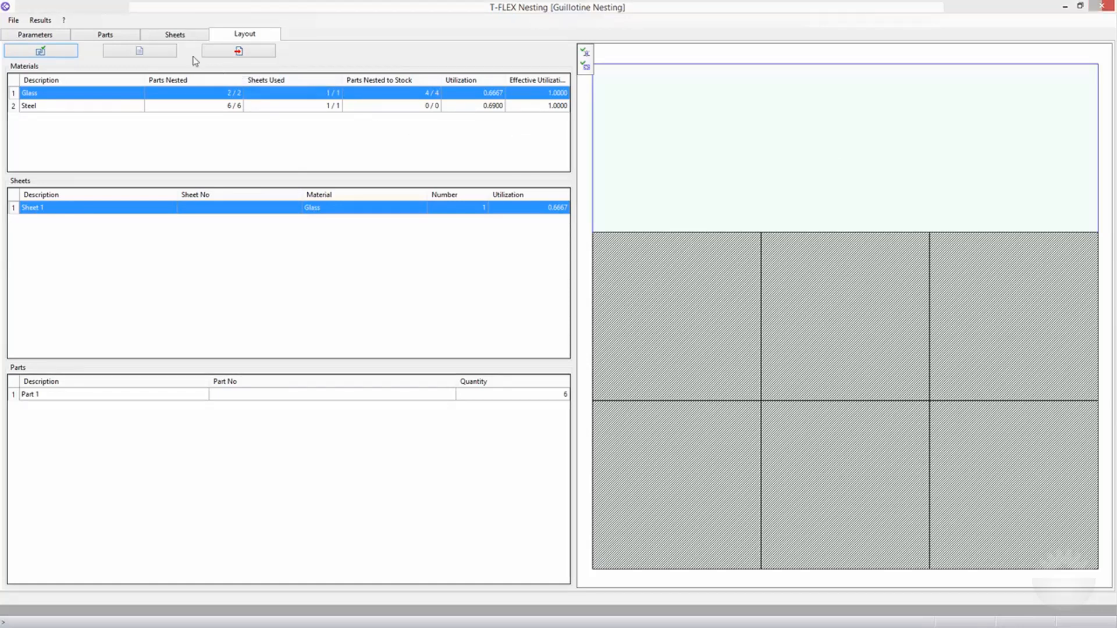
- Keep the units in mm, set the cutting thickness to 10 and recalculate the nesting layout
{"action": "left_click", "coordinate": [49, 35]}
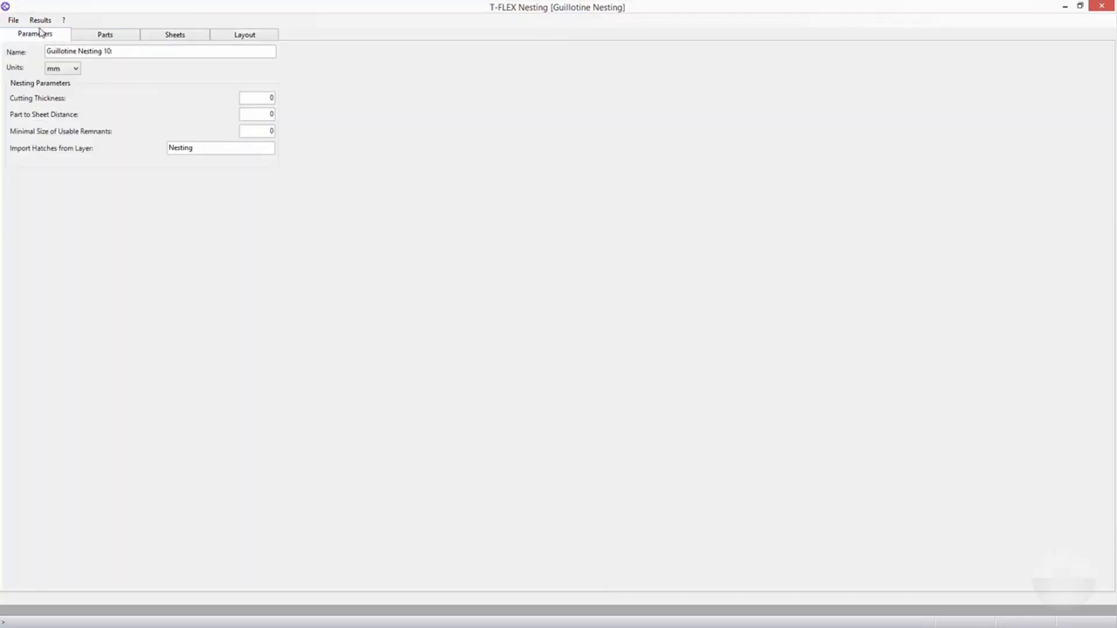
{"action": "left_click", "coordinate": [76, 69]}
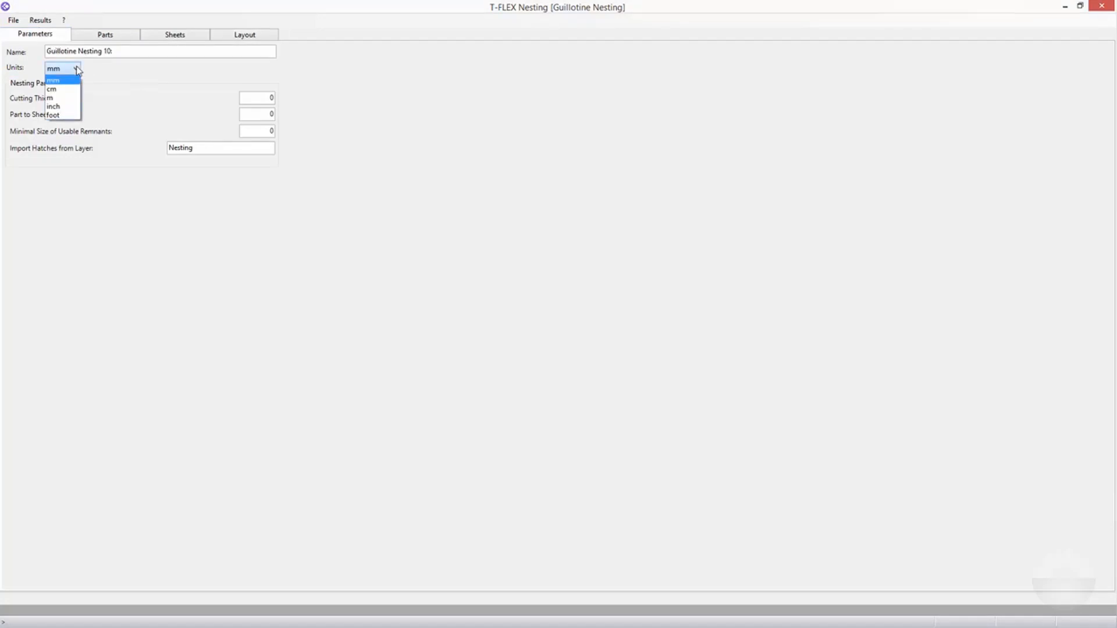
{"action": "left_click", "coordinate": [76, 69]}
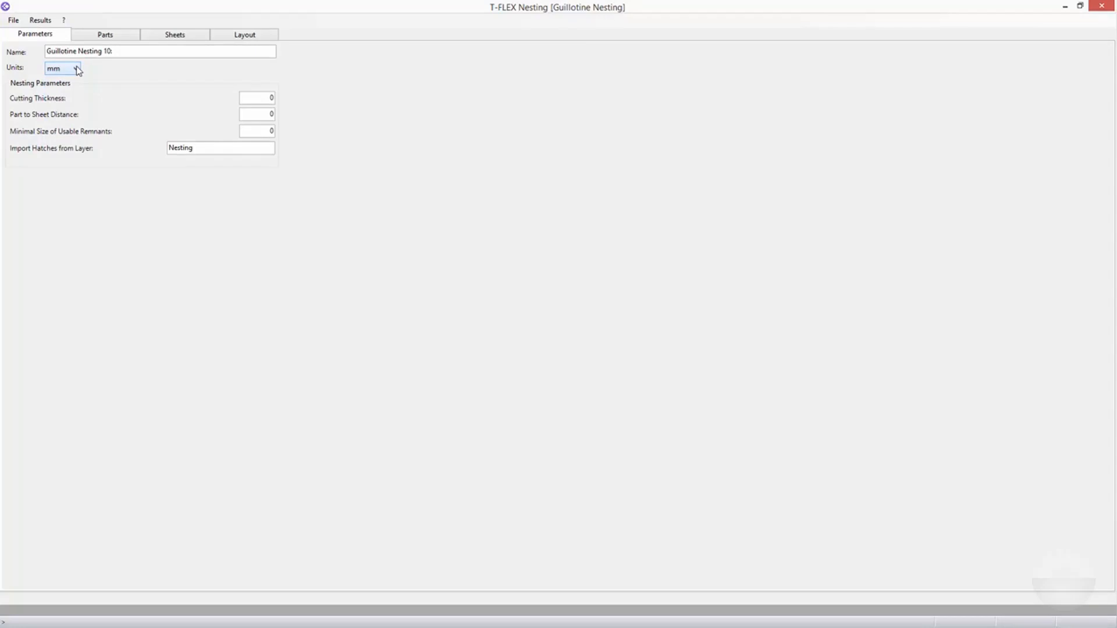
{"action": "left_click", "coordinate": [77, 69]}
{"action": "double_click", "coordinate": [268, 100]}
{"action": "left_click", "coordinate": [236, 36]}
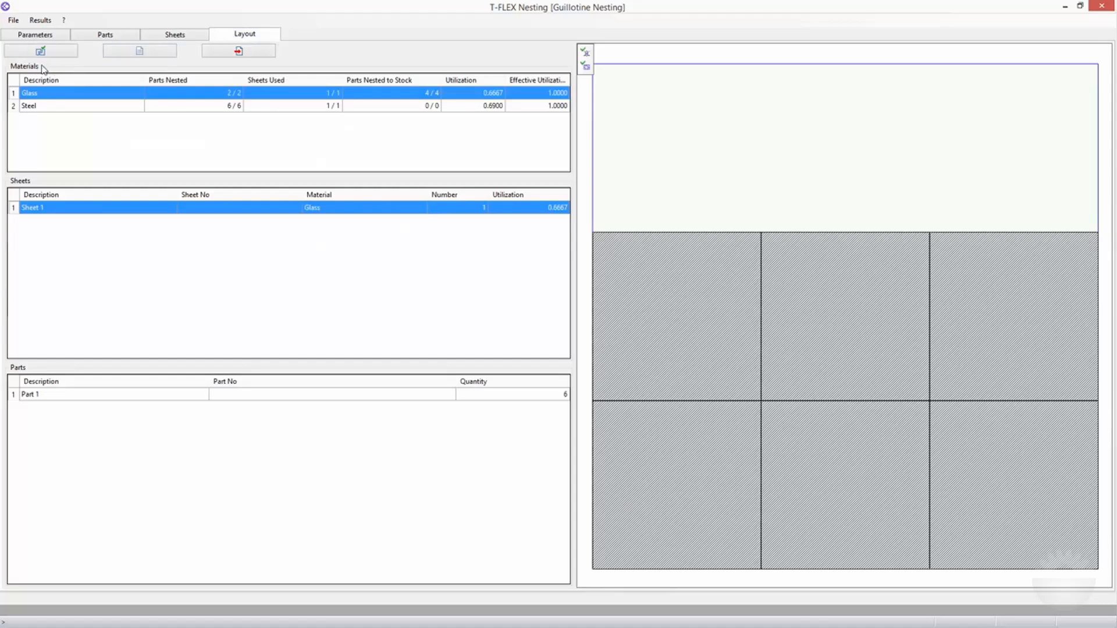
{"action": "left_click", "coordinate": [40, 52]}
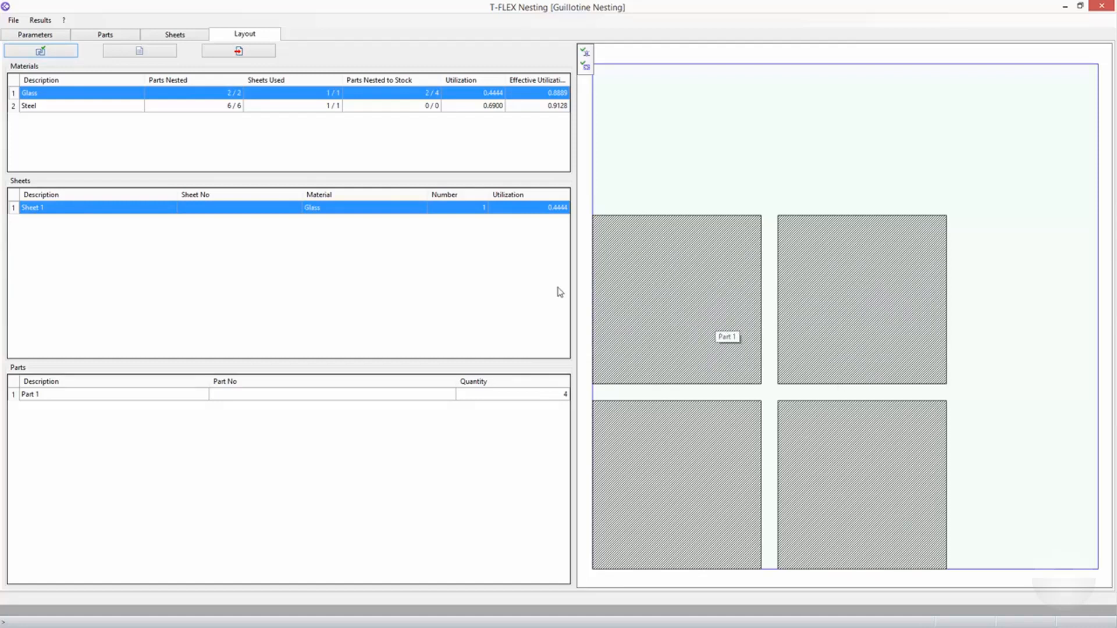
- Set a part to sheet distance in the nesting parameters and recalculate the nesting layout
{"action": "left_click", "coordinate": [34, 38]}
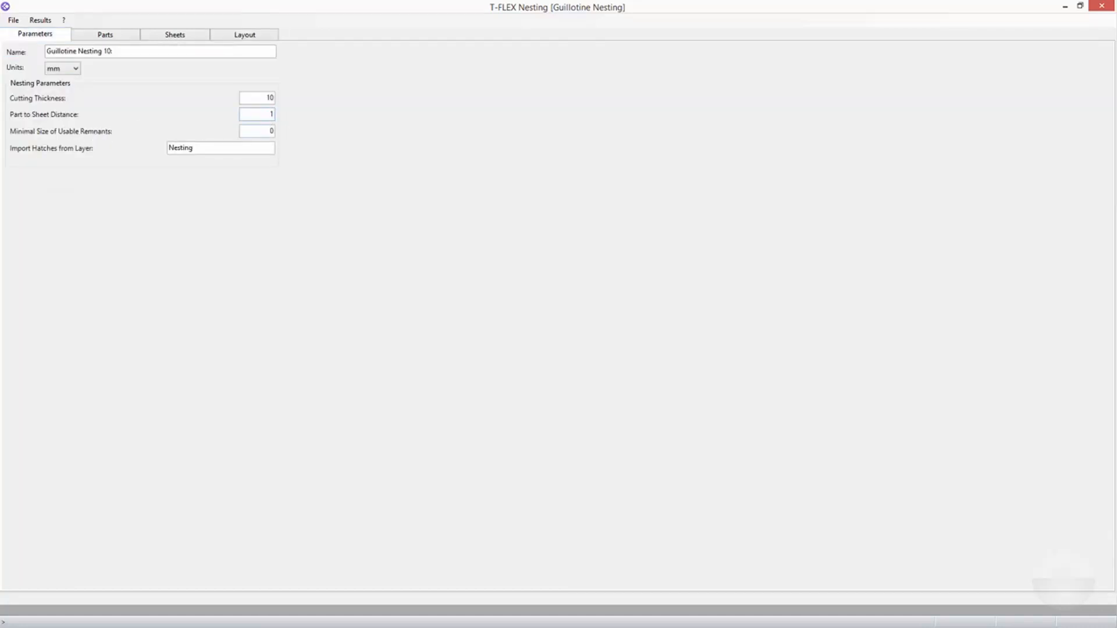
{"action": "left_click", "coordinate": [235, 36]}
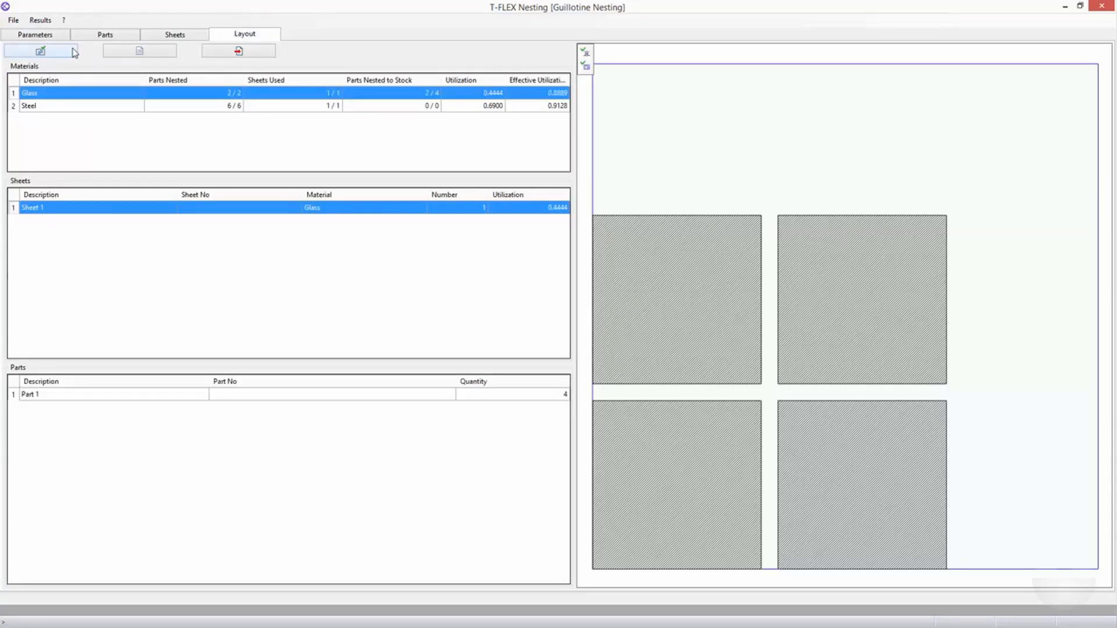
{"action": "left_click", "coordinate": [69, 50]}
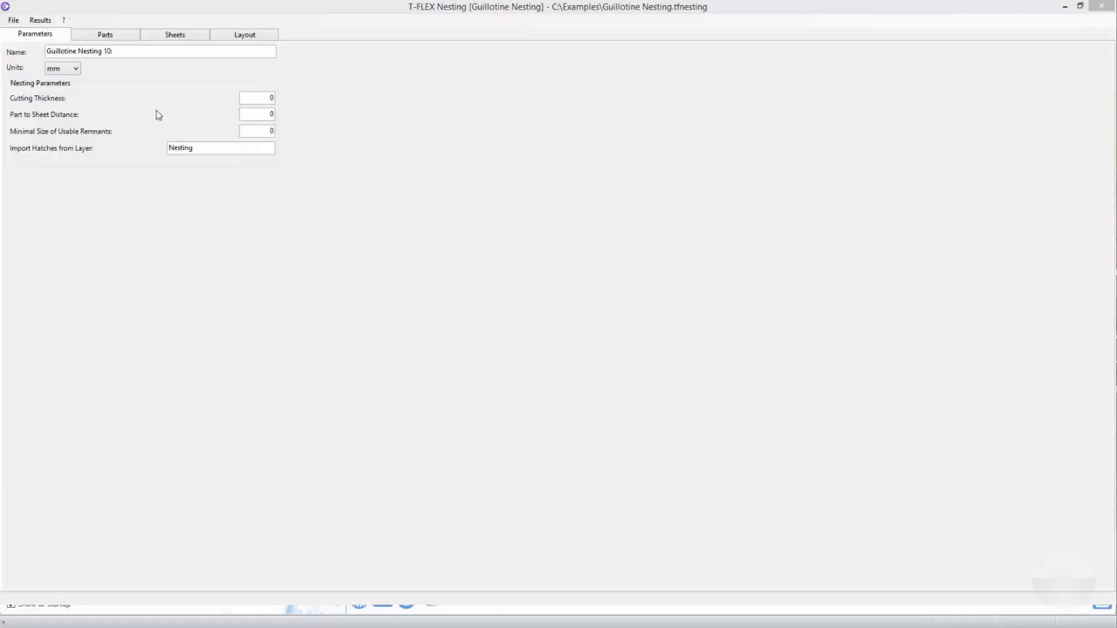
- Set the minimal size of usable remnants, recalculate the nesting layout and view the Glass and Steel results
{"action": "double_click", "coordinate": [262, 132]}
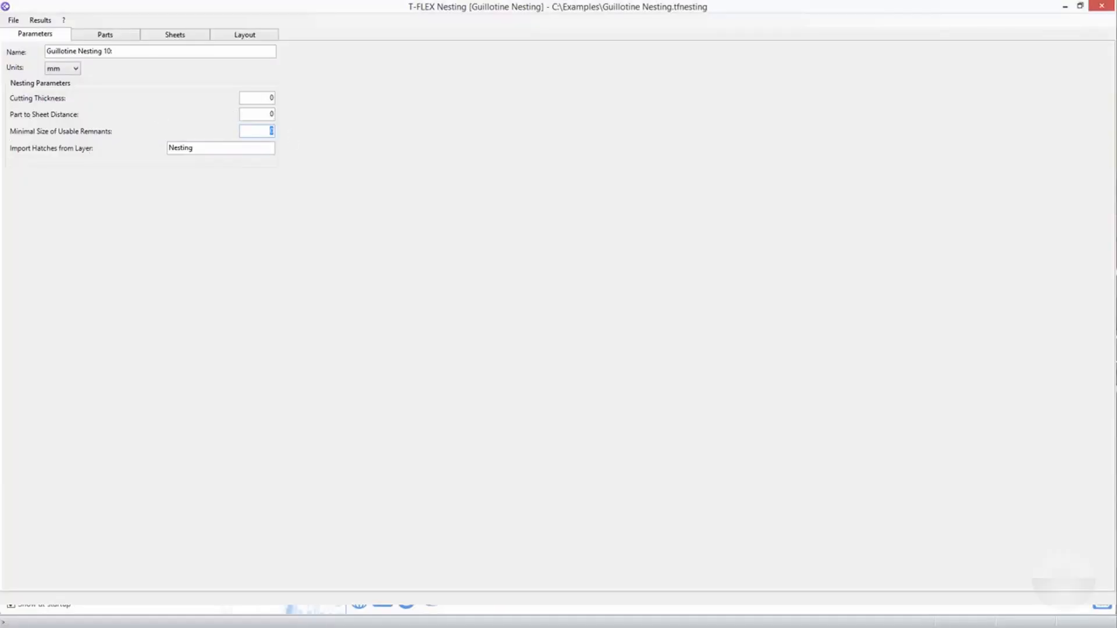
{"action": "left_click", "coordinate": [248, 36]}
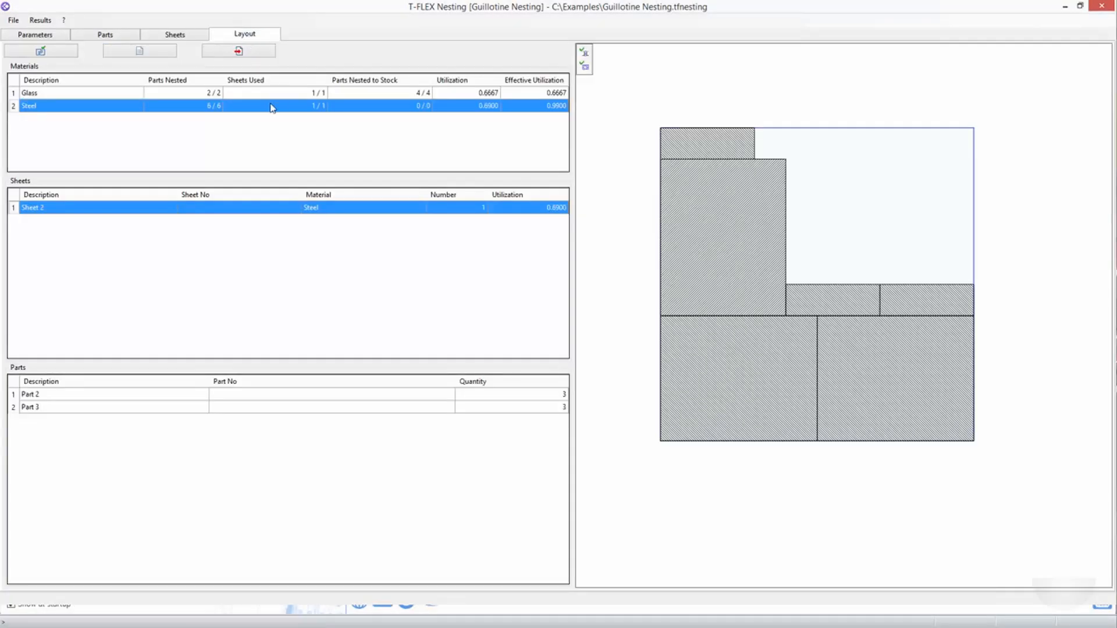
{"action": "left_click", "coordinate": [60, 53]}
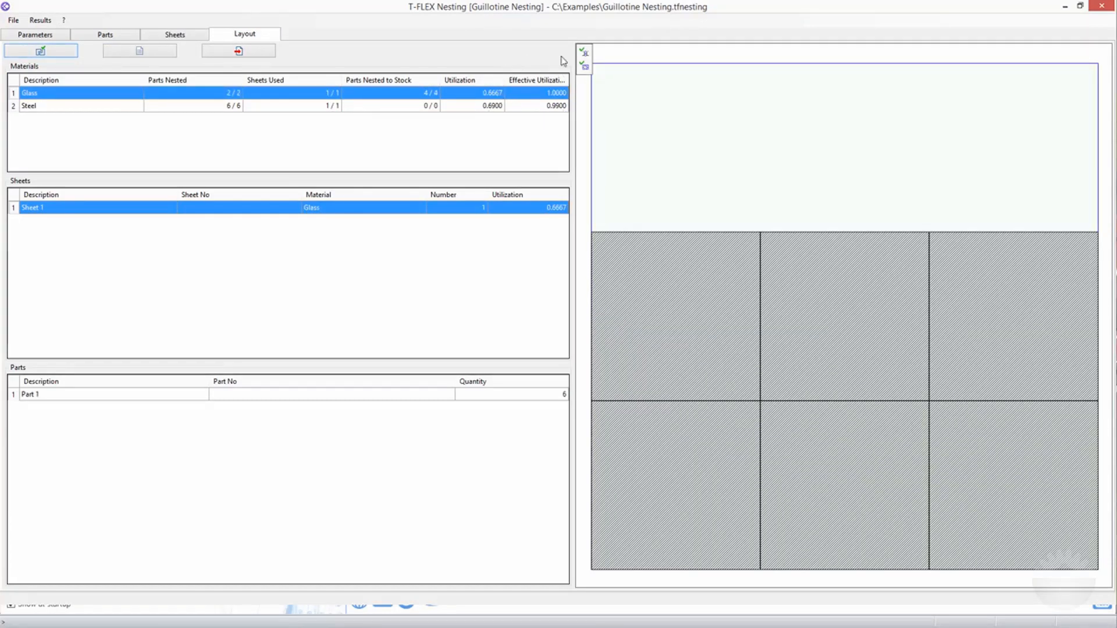
{"action": "scroll", "coordinate": [796, 157], "scroll_direction": "down", "scroll_amount": 3}
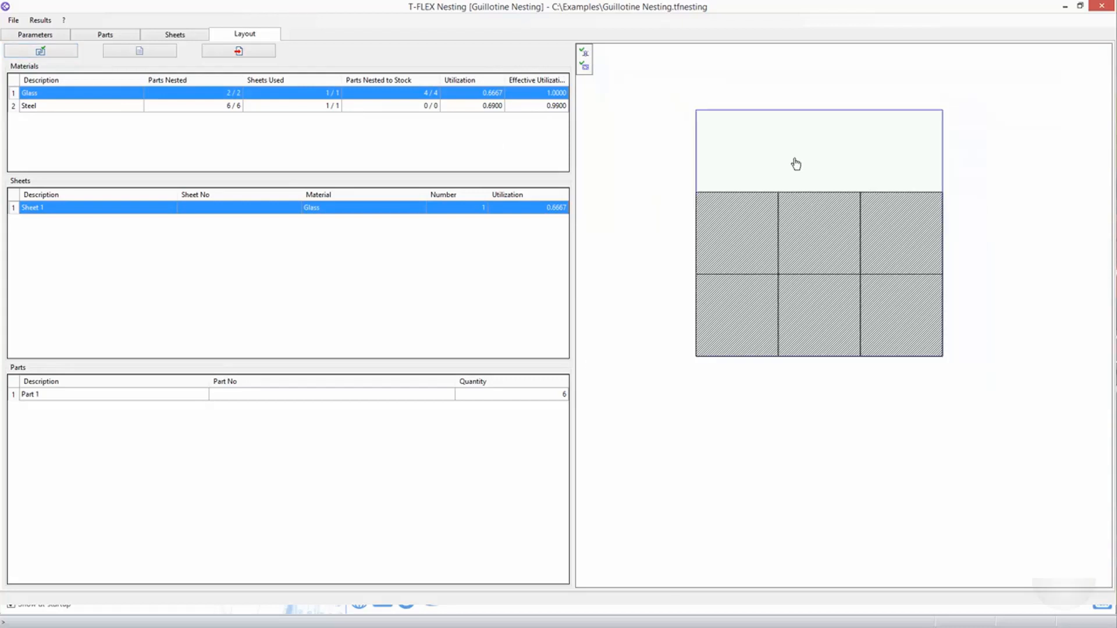
{"action": "left_click", "coordinate": [378, 114]}
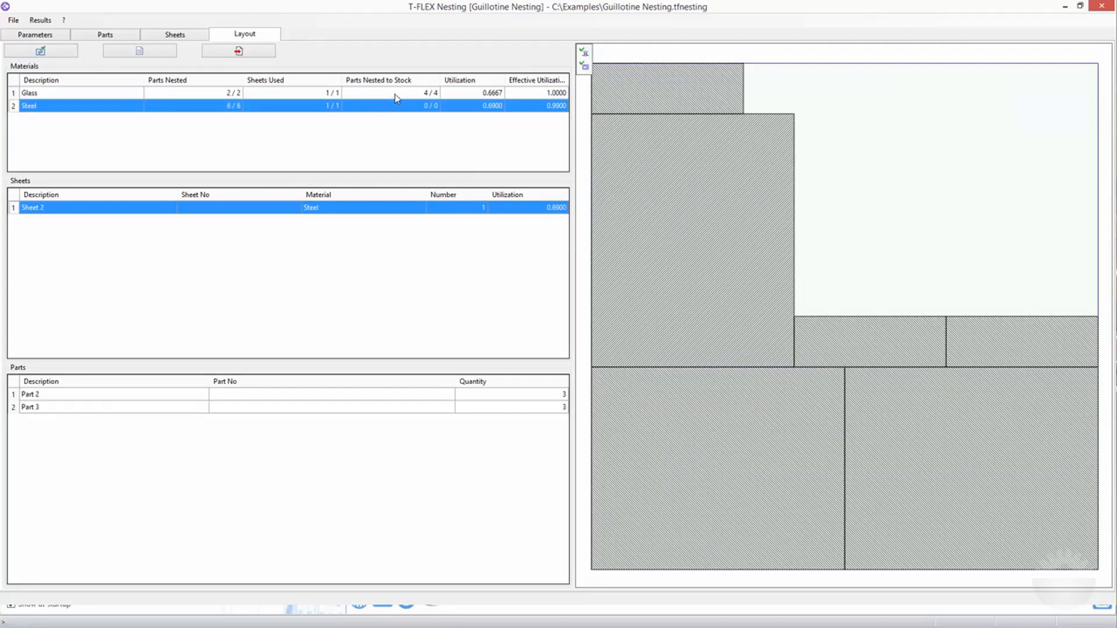
{"action": "left_click", "coordinate": [396, 96]}
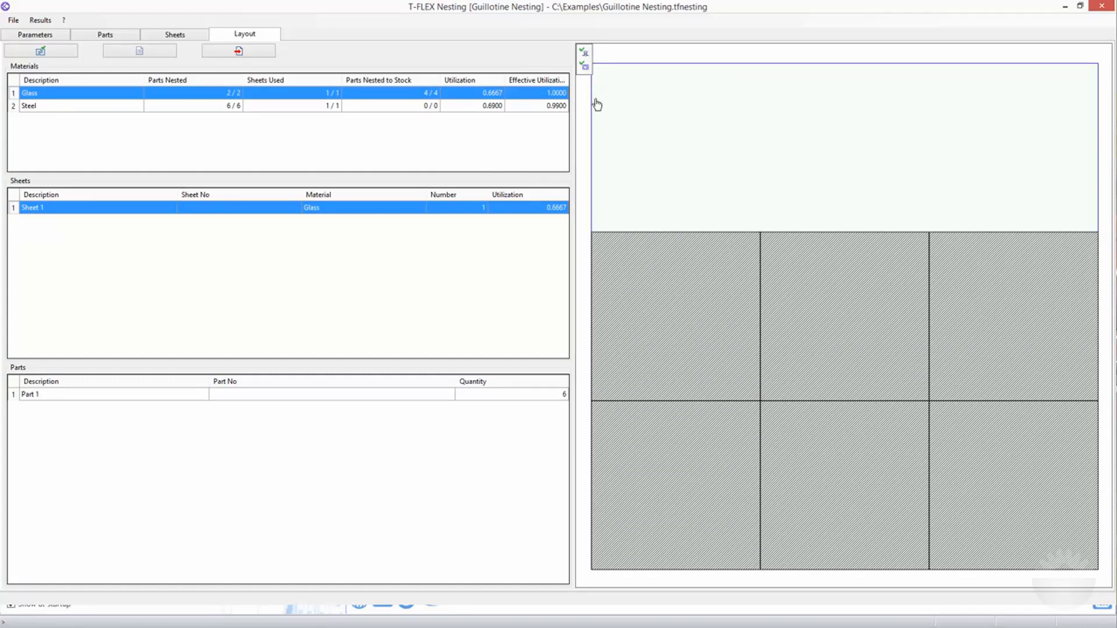
- Display the remnant areas on the Steel sheet and highlight a nested Part 2 beside the large remnant
{"action": "left_click", "coordinate": [535, 106]}
{"action": "left_click", "coordinate": [584, 74]}
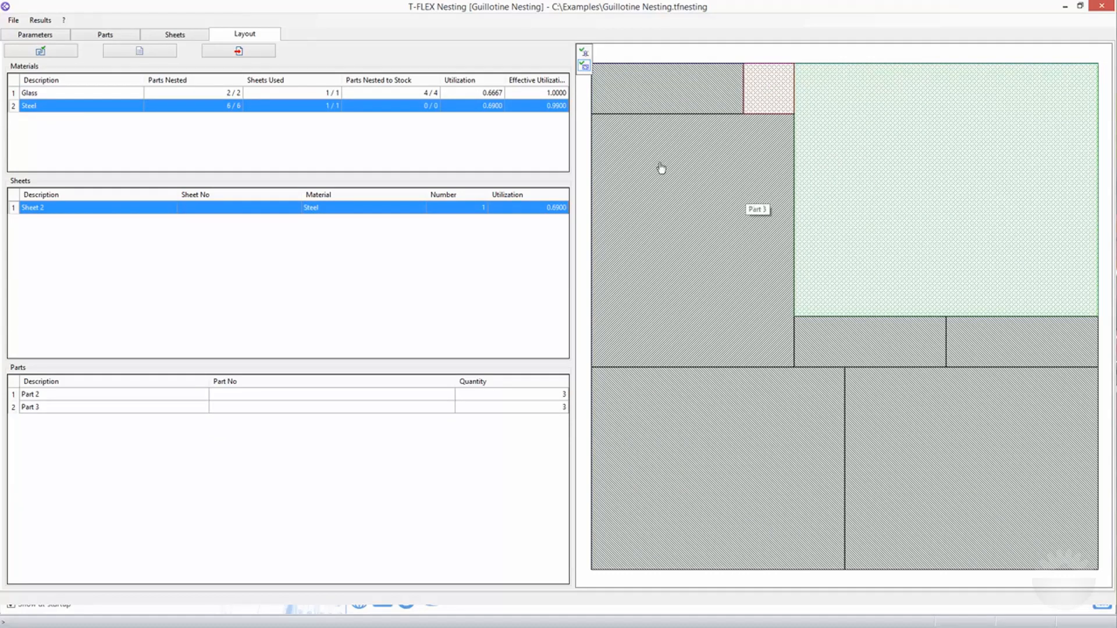
{"action": "scroll", "coordinate": [624, 163], "scroll_direction": "down", "scroll_amount": 3}
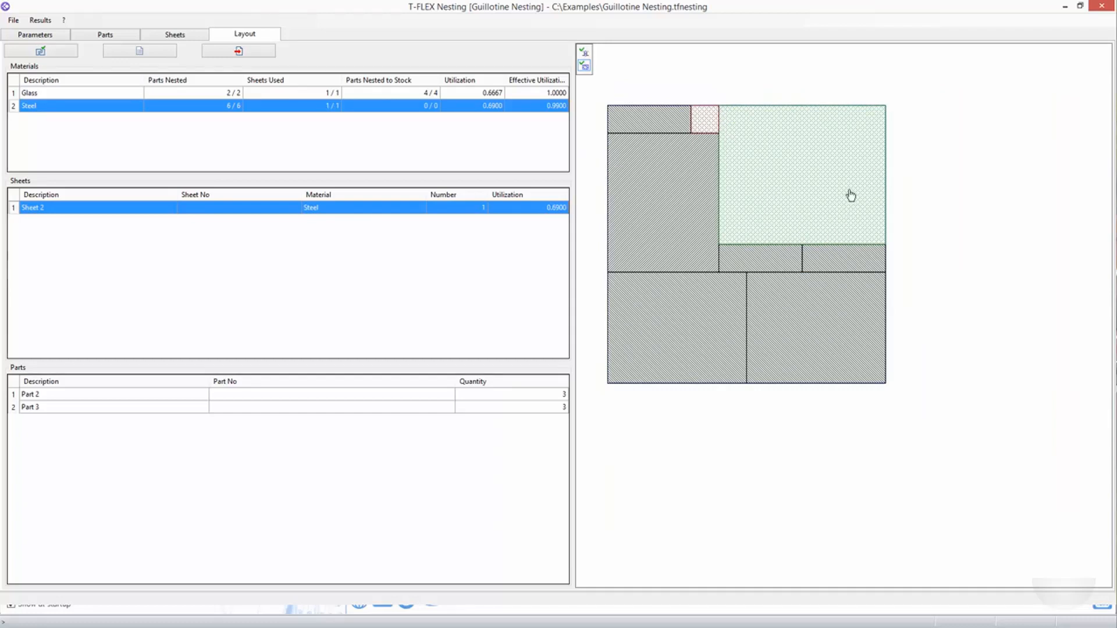
{"action": "scroll", "coordinate": [779, 168], "scroll_direction": "up", "scroll_amount": 1}
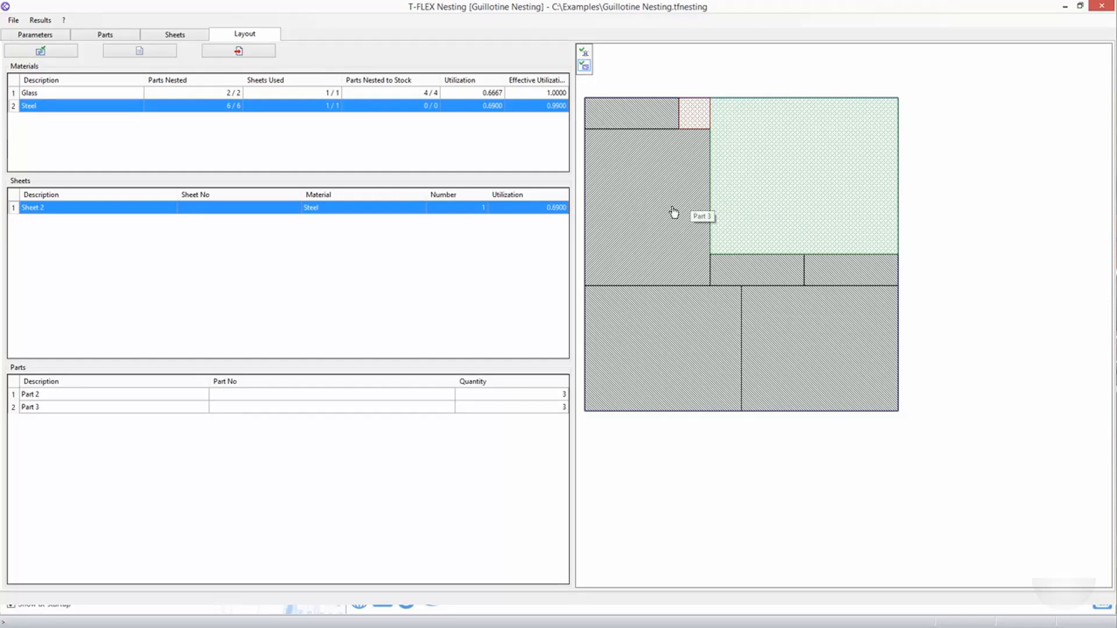
{"action": "left_click", "coordinate": [730, 273]}
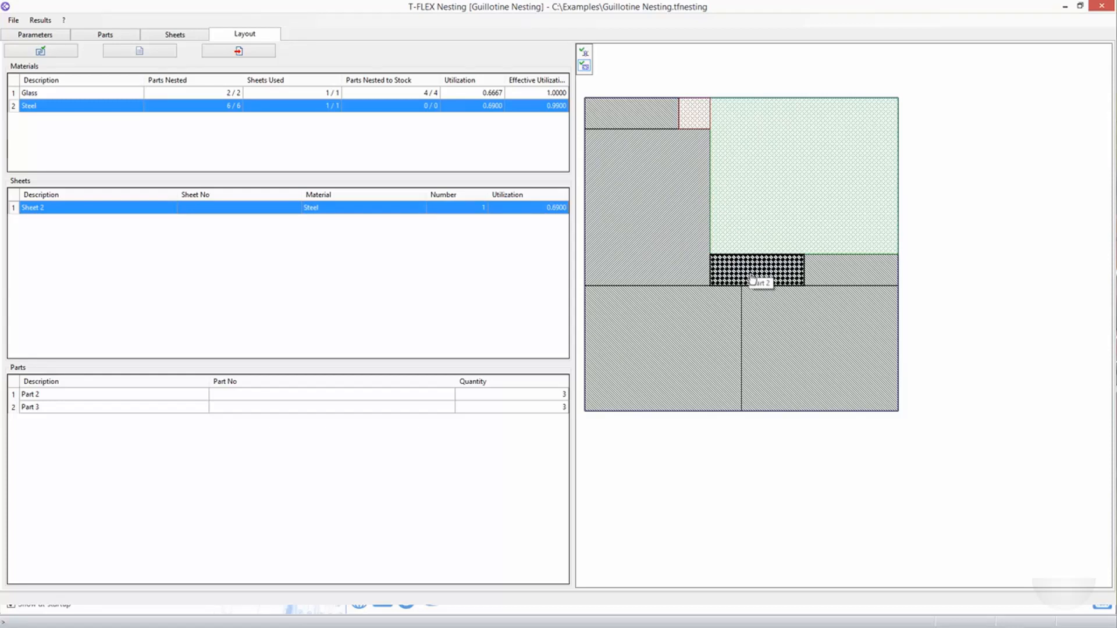
- Place Part 2 upright beside the large Steel remnant and export the nesting layout to the active document with grouped parts
{"action": "left_click", "coordinate": [748, 225]}
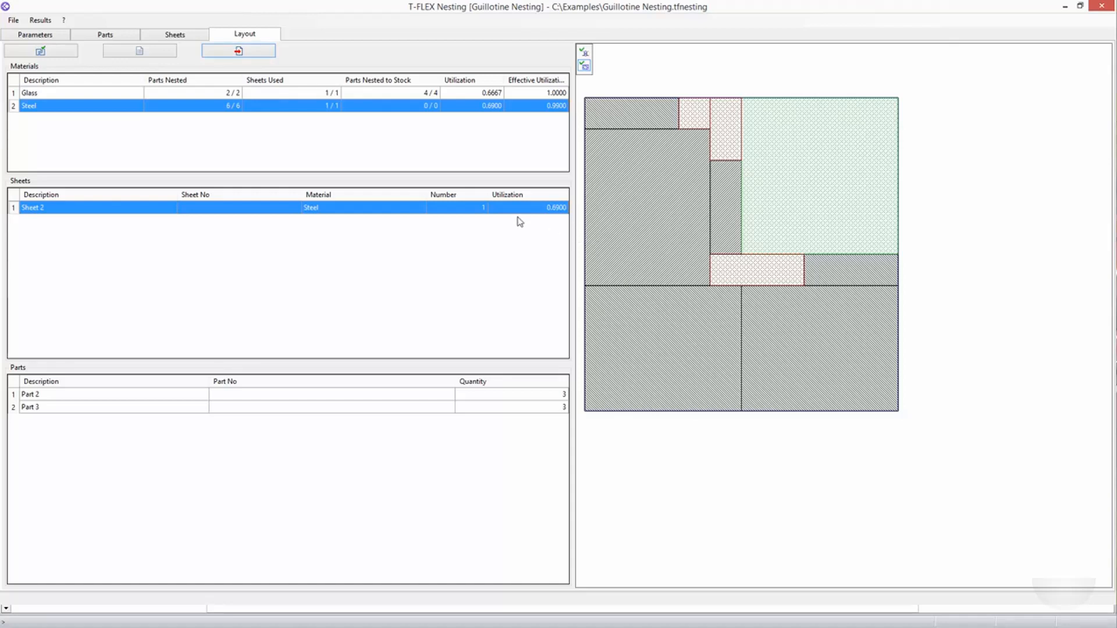
{"action": "left_click", "coordinate": [248, 54]}
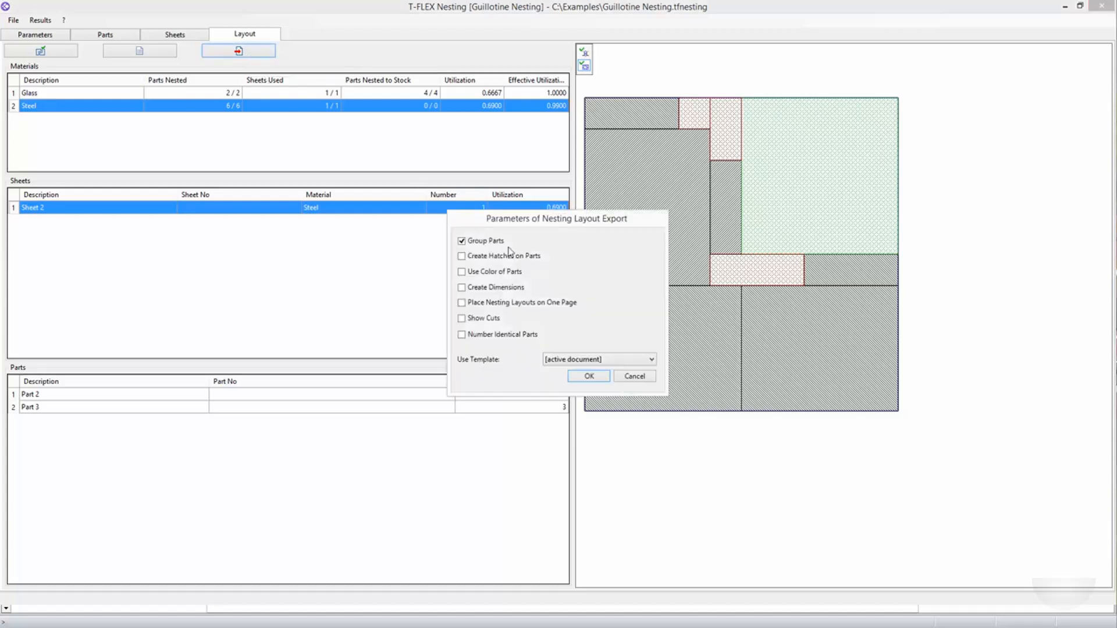
{"action": "left_click", "coordinate": [585, 379]}
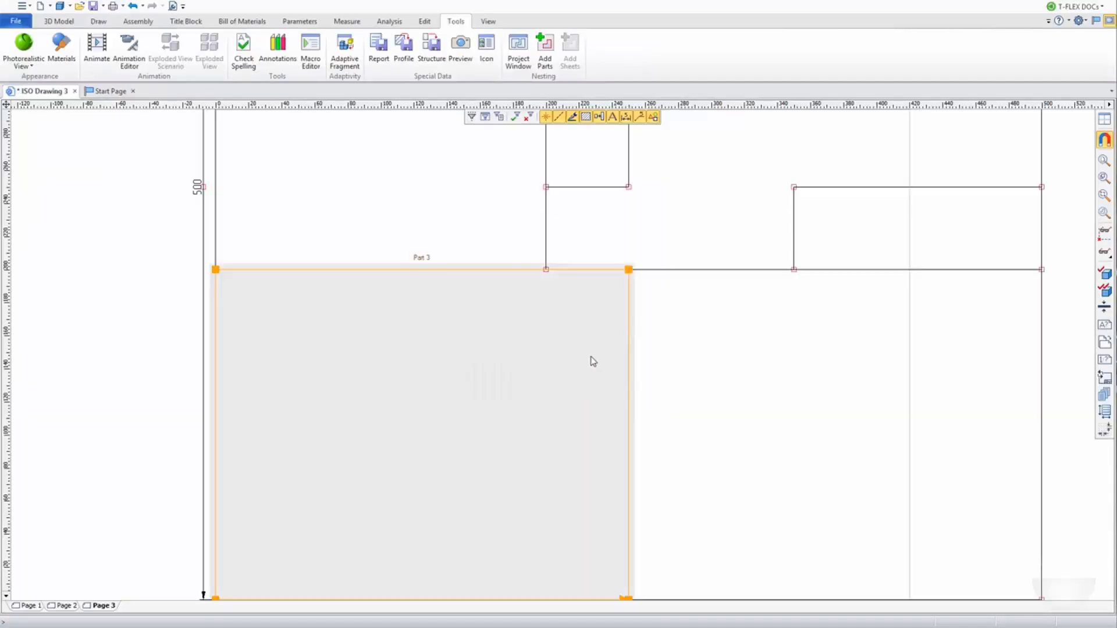
- Explode the group of the second large Part 3 along the lower edge of the exported Steel sheet
{"action": "scroll", "coordinate": [552, 337], "scroll_direction": "down", "scroll_amount": 5}
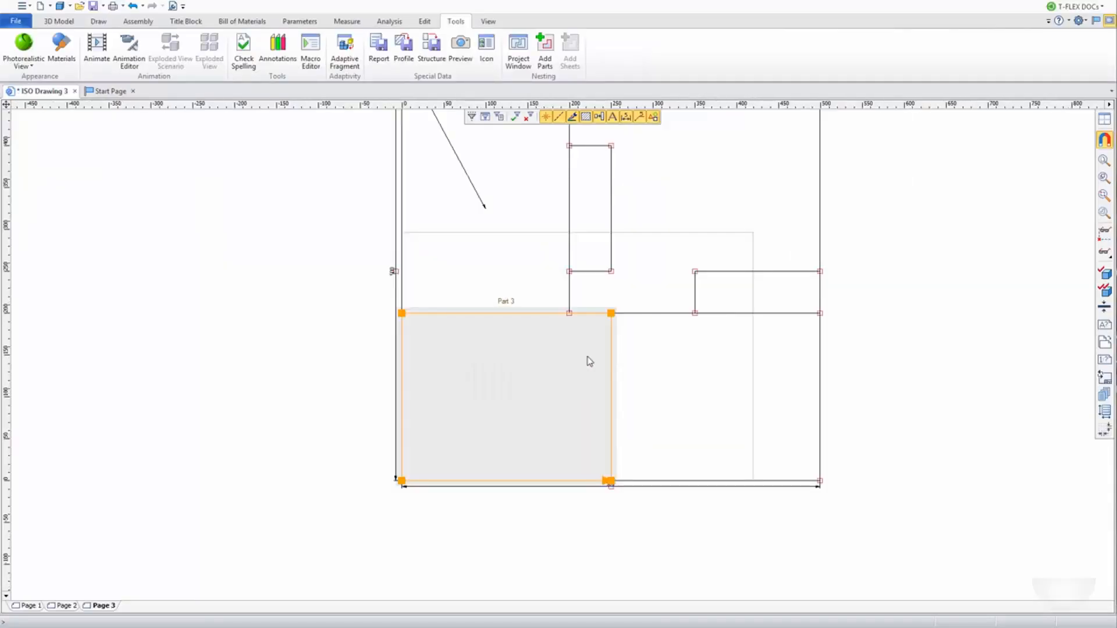
{"action": "right_click", "coordinate": [631, 360]}
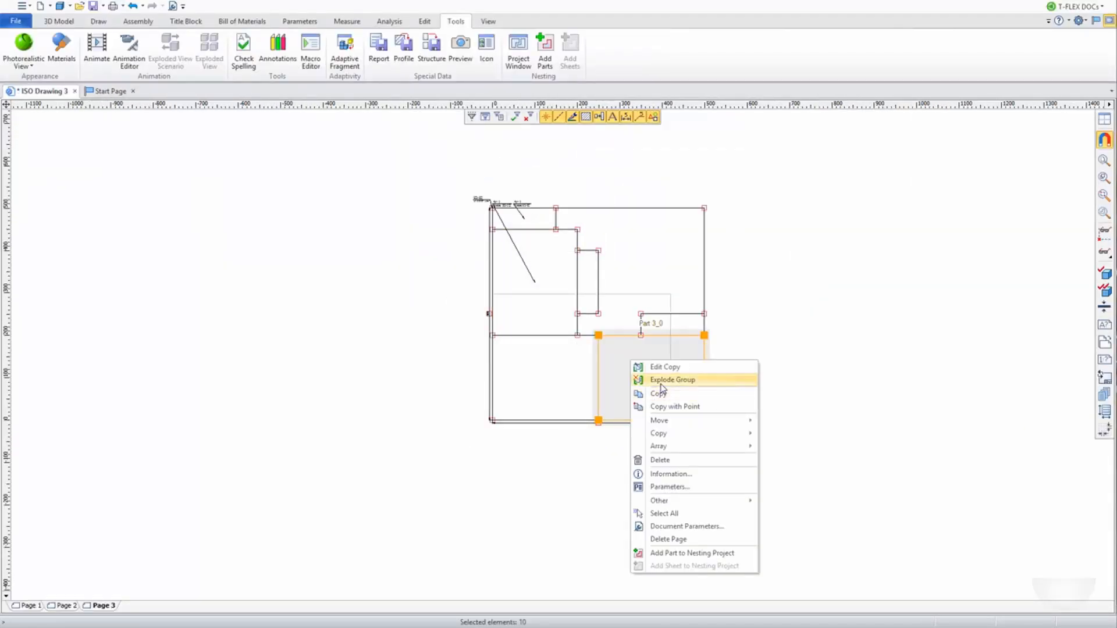
{"action": "left_click", "coordinate": [661, 384]}
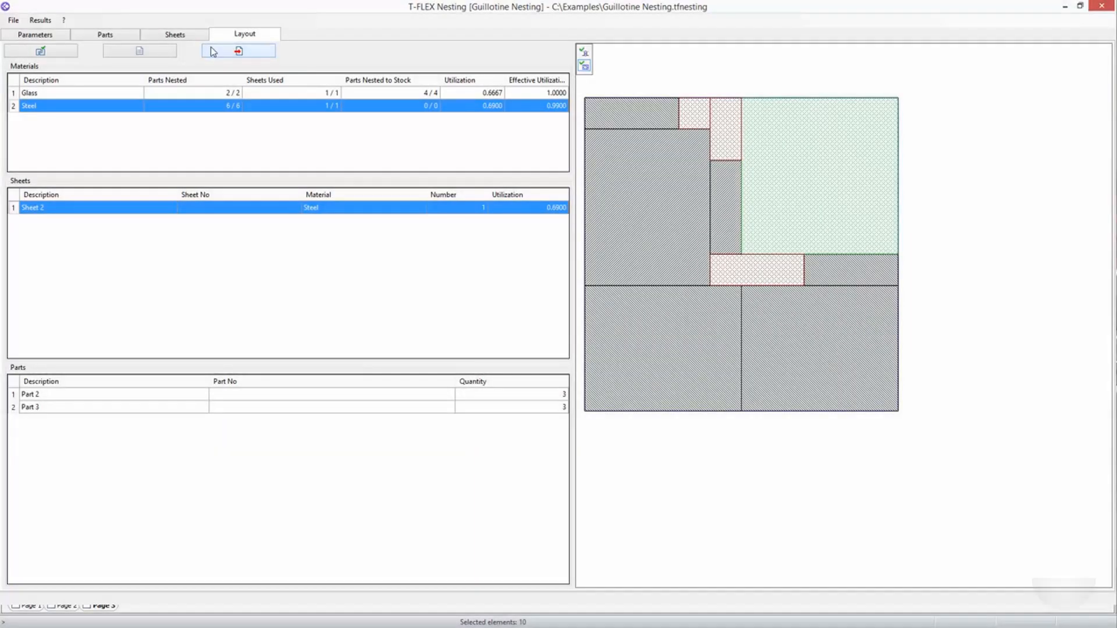
- Export the nesting layout again to the active document with parts grouped and hatches created on them
{"action": "left_click", "coordinate": [213, 52]}
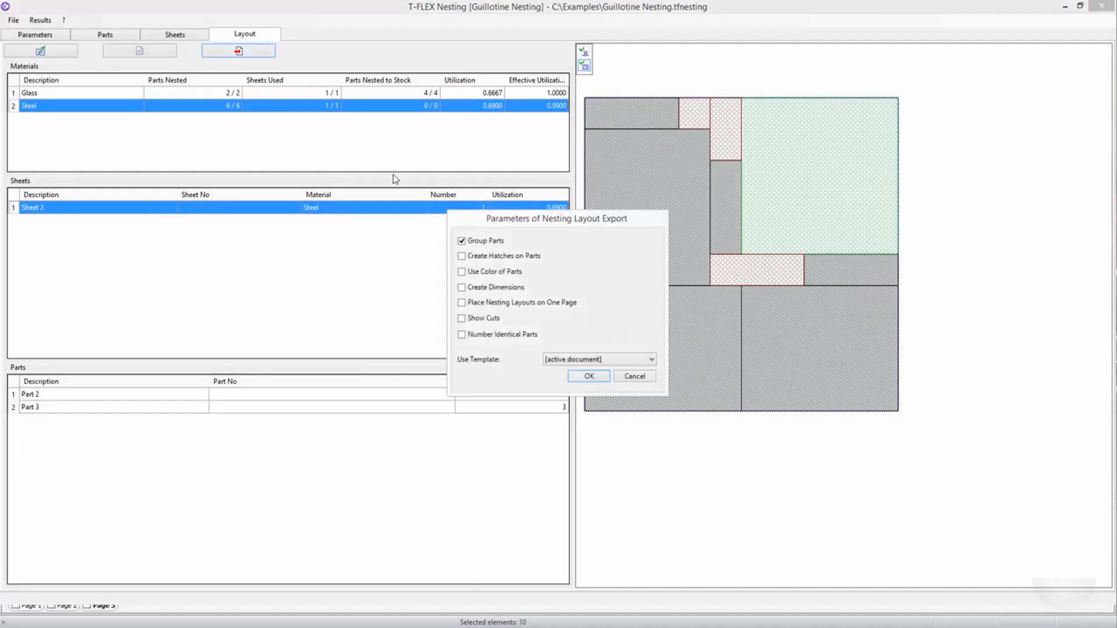
{"action": "left_click", "coordinate": [588, 376]}
{"action": "scroll", "coordinate": [589, 349], "scroll_direction": "down", "scroll_amount": 5}
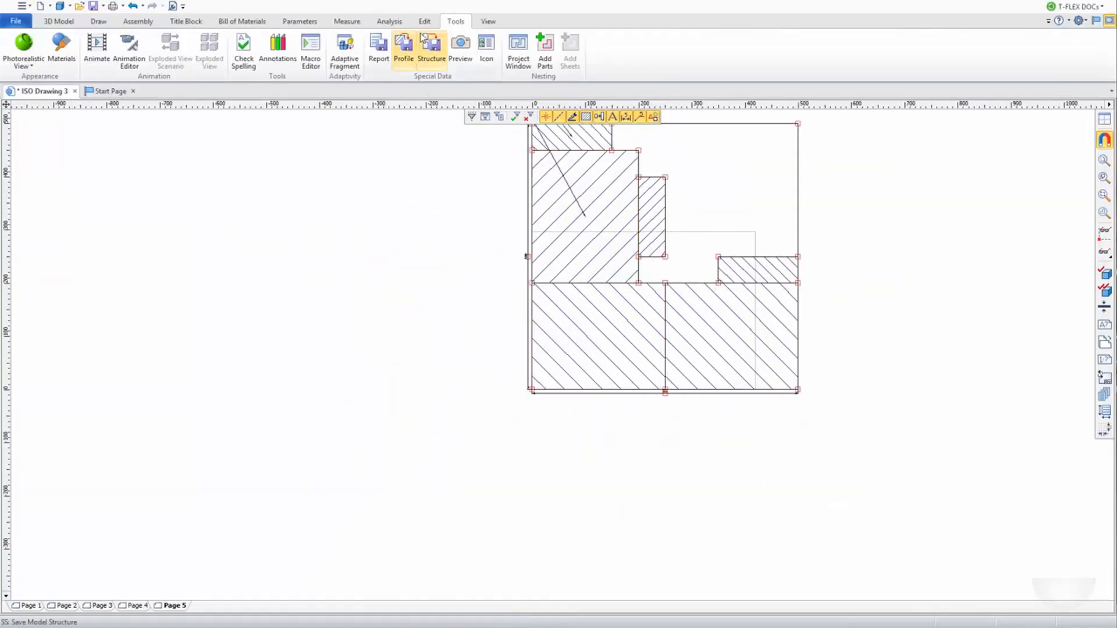
- Return to the nesting project, select the Glass results and review the layout export options
{"action": "left_click", "coordinate": [518, 47]}
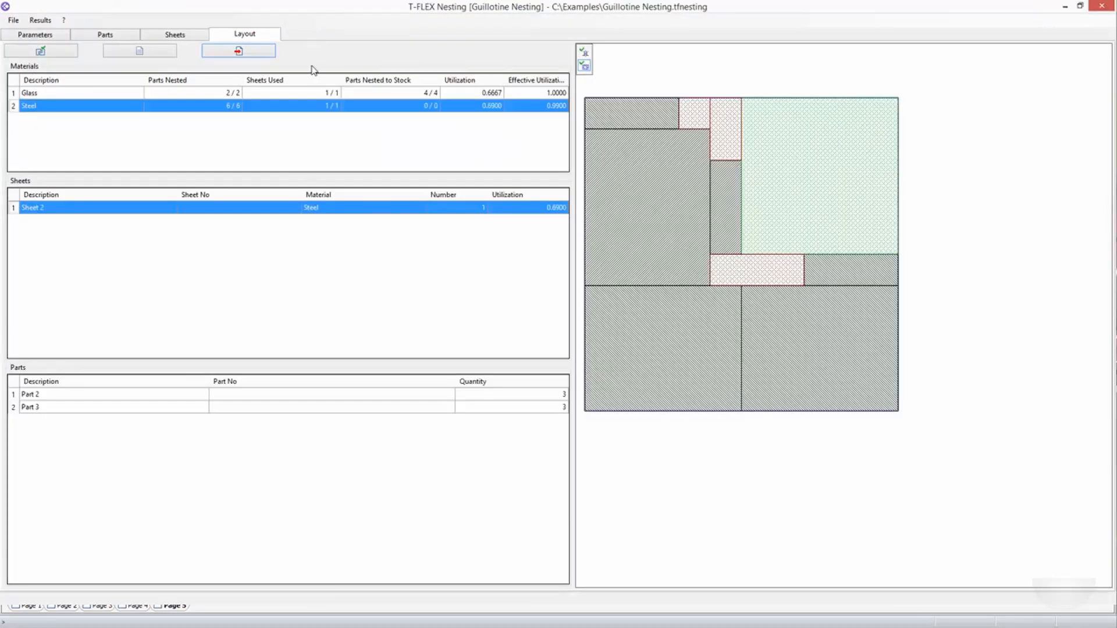
{"action": "key", "text": "Up"}
{"action": "left_click", "coordinate": [238, 50]}
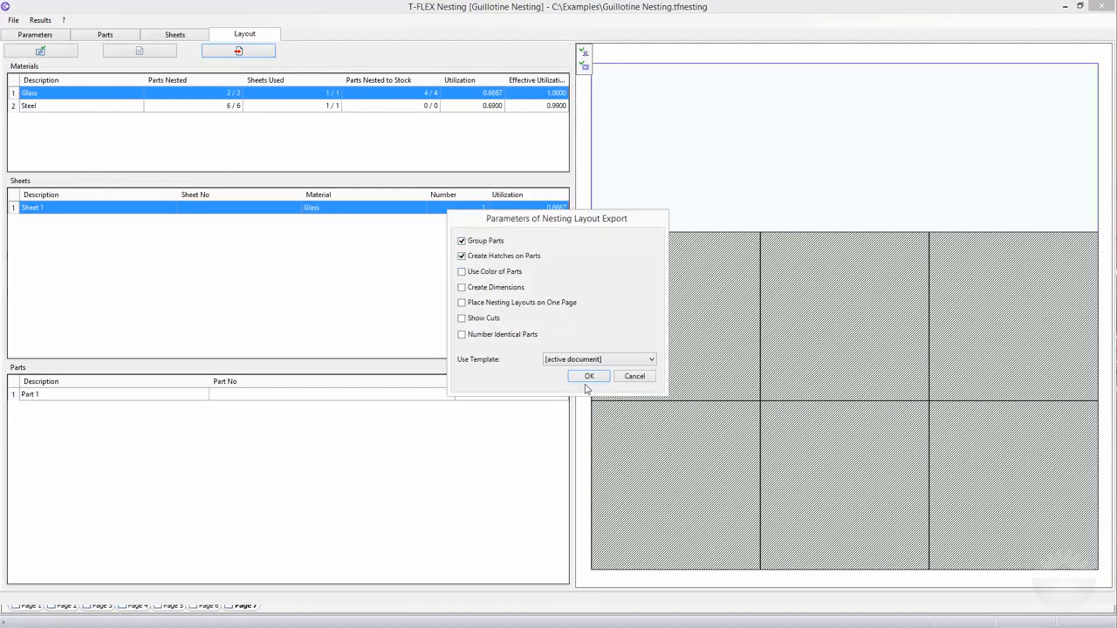
{"action": "left_click", "coordinate": [634, 377]}
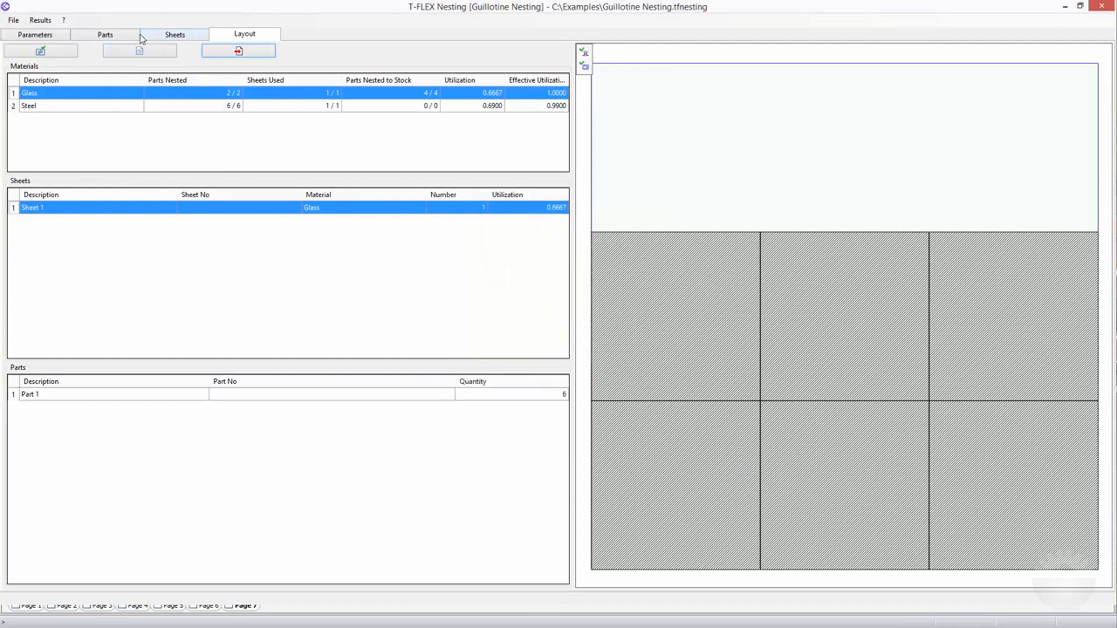
- Set the color of Part 1 to red in its part parameters
{"action": "left_click", "coordinate": [131, 36]}
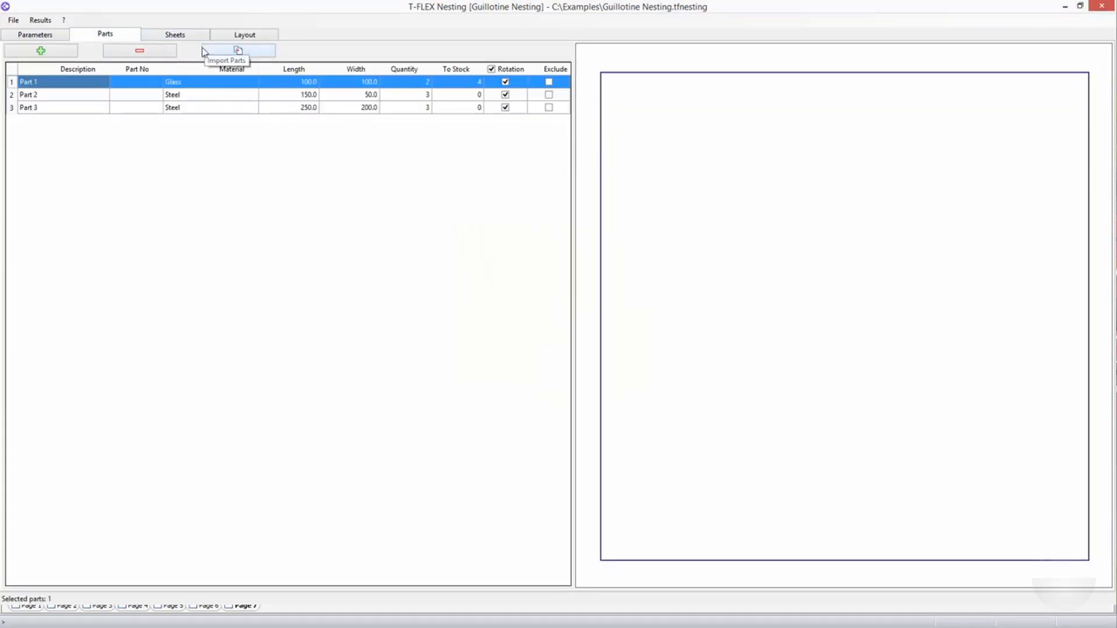
{"action": "right_click", "coordinate": [194, 86]}
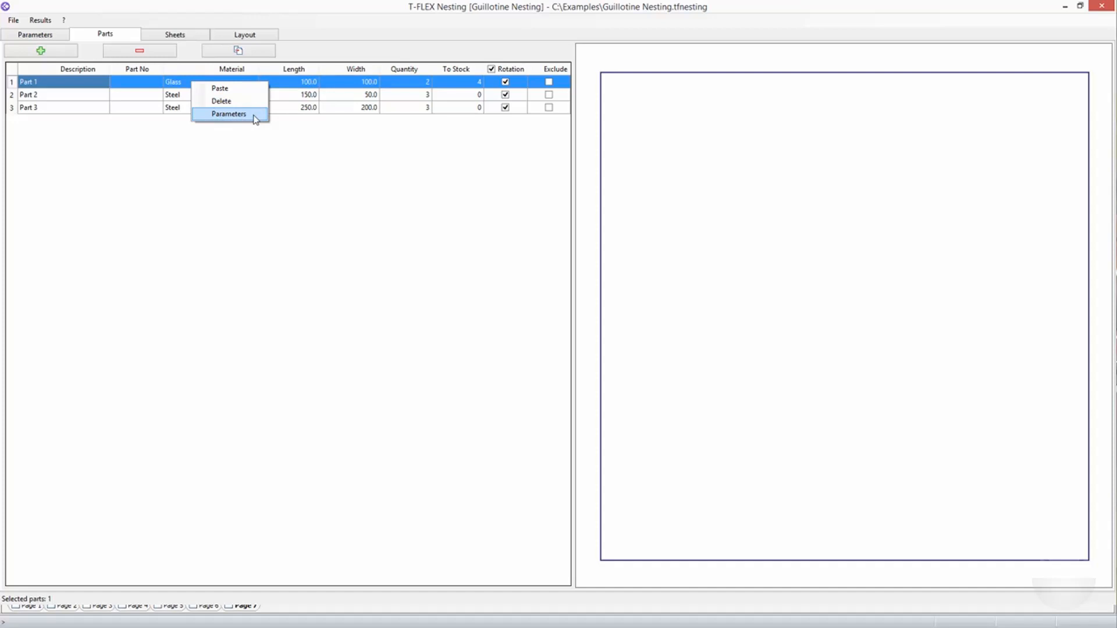
{"action": "left_click", "coordinate": [255, 119]}
{"action": "left_click", "coordinate": [635, 384]}
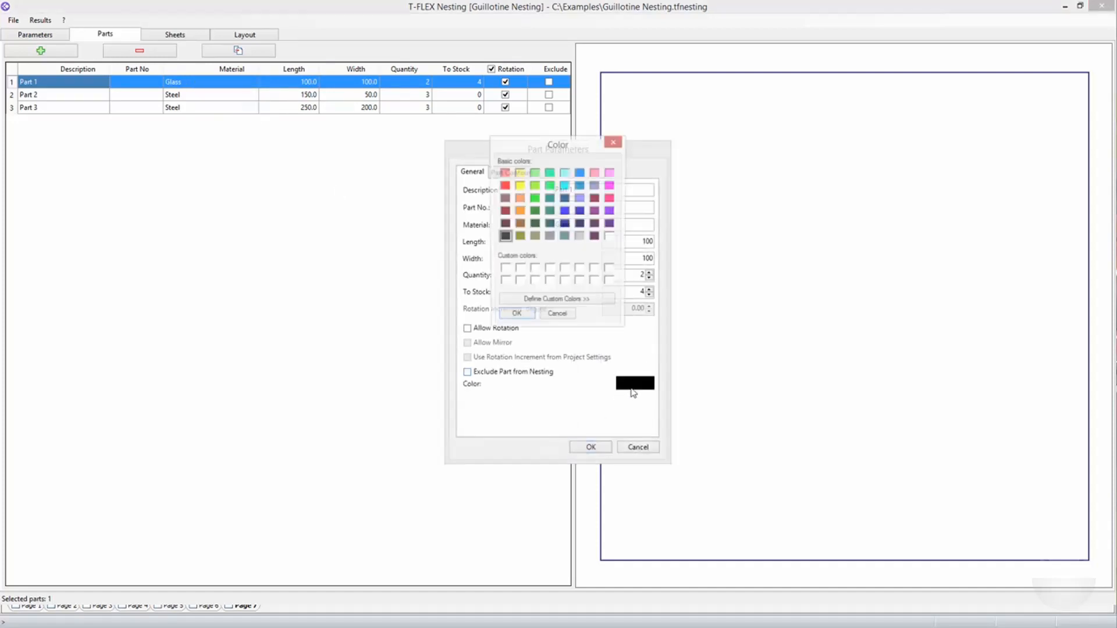
{"action": "left_click", "coordinate": [503, 184]}
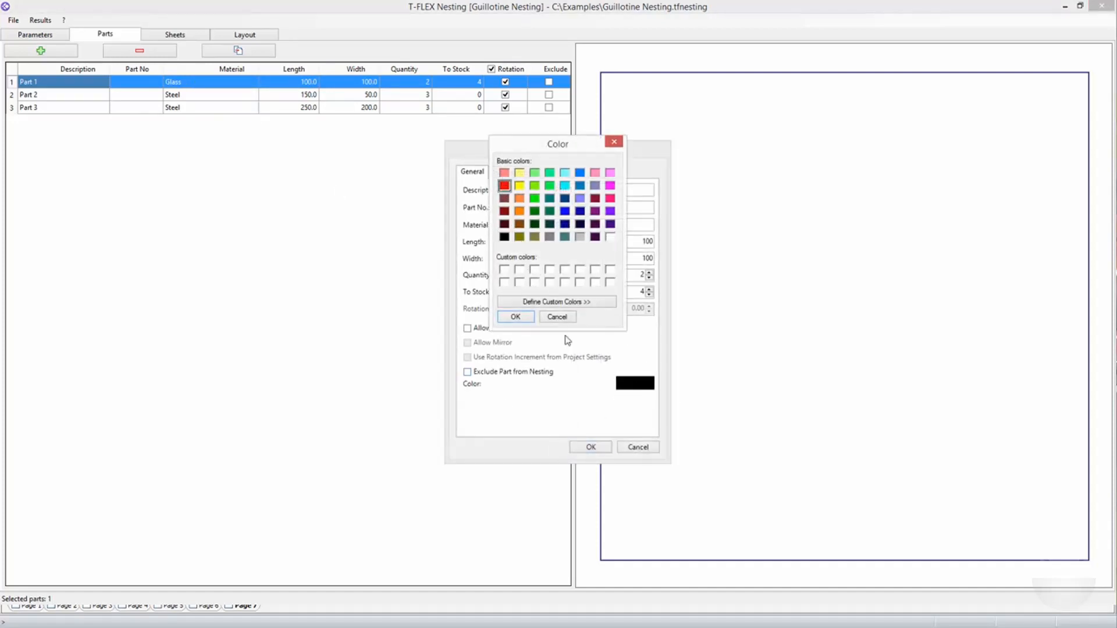
{"action": "left_click", "coordinate": [526, 322]}
{"action": "left_click", "coordinate": [600, 447]}
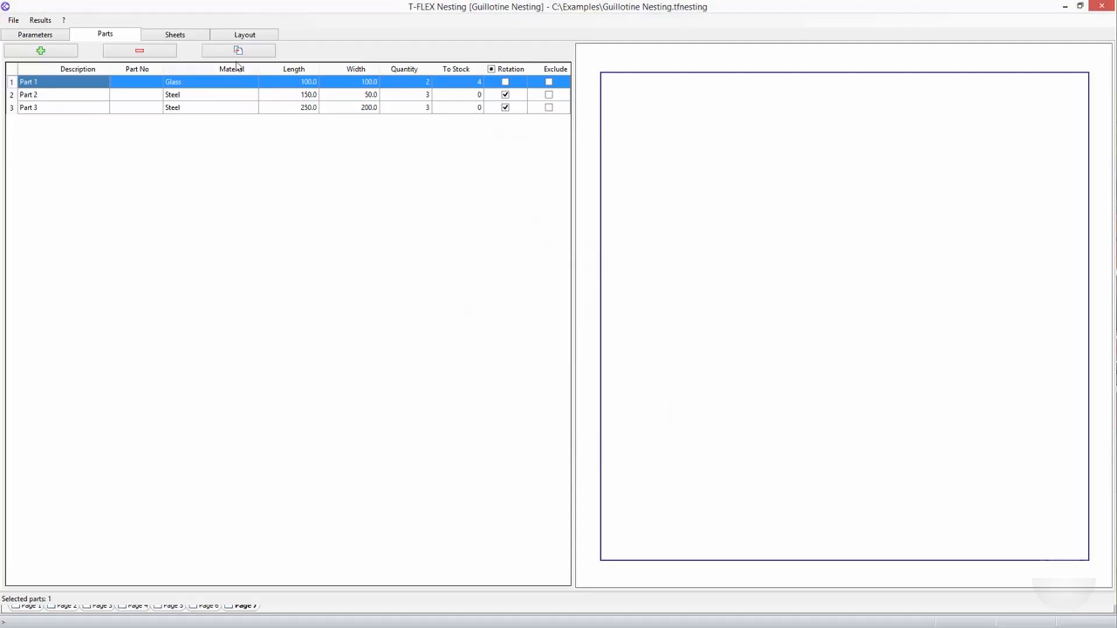
- Recalculate the nesting layout and export it to the active document using the colors of the parts
{"action": "left_click", "coordinate": [241, 35]}
{"action": "left_click", "coordinate": [41, 52]}
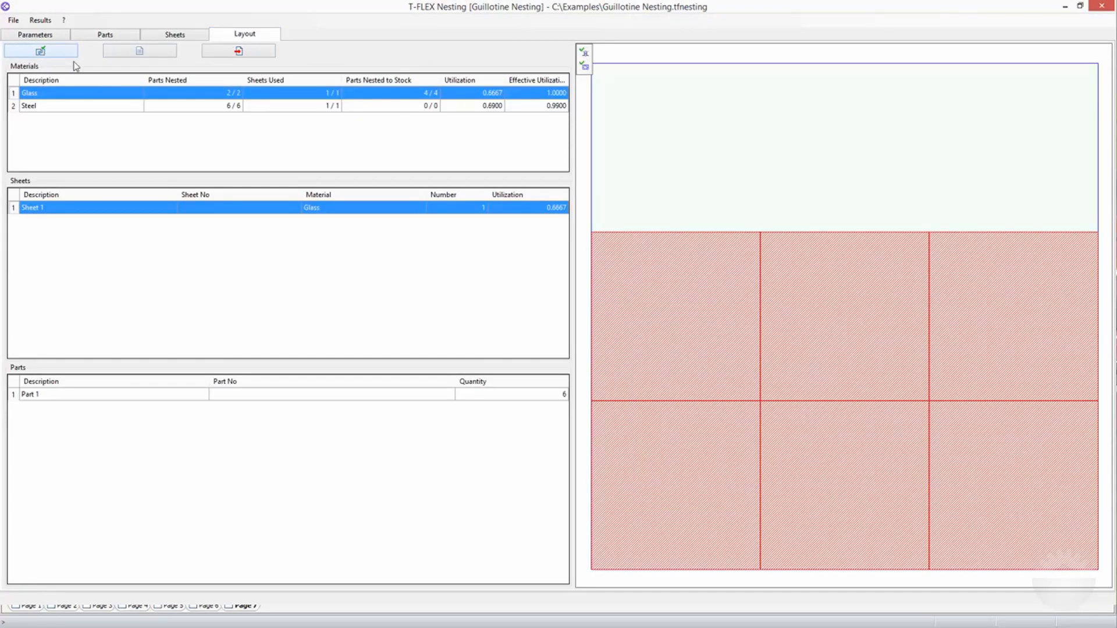
{"action": "left_click", "coordinate": [239, 52]}
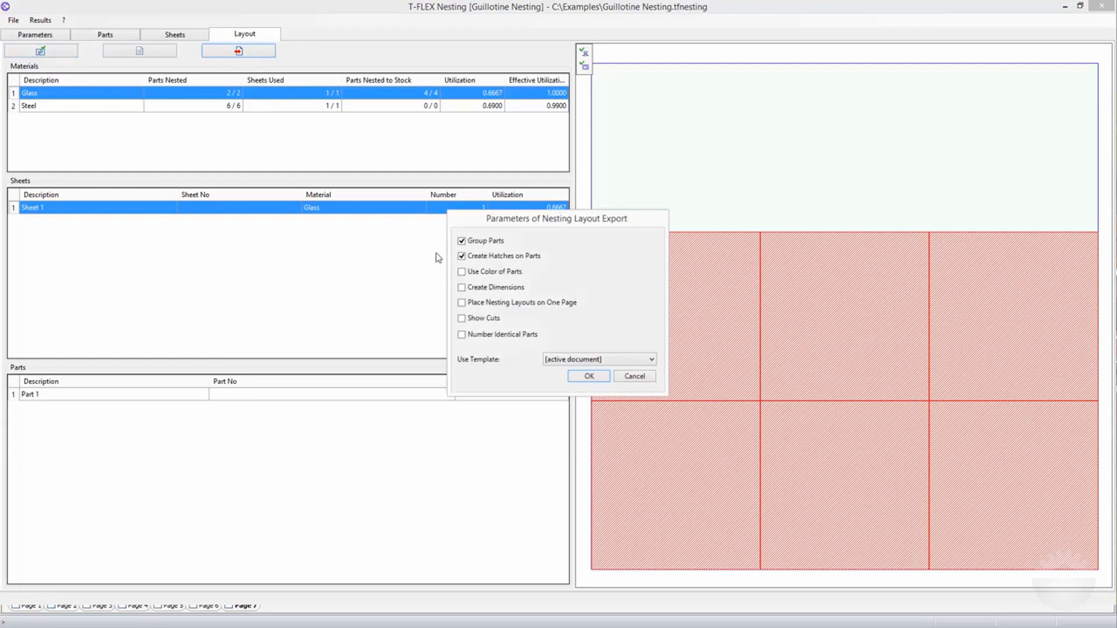
{"action": "left_click", "coordinate": [469, 272]}
{"action": "left_click", "coordinate": [589, 377]}
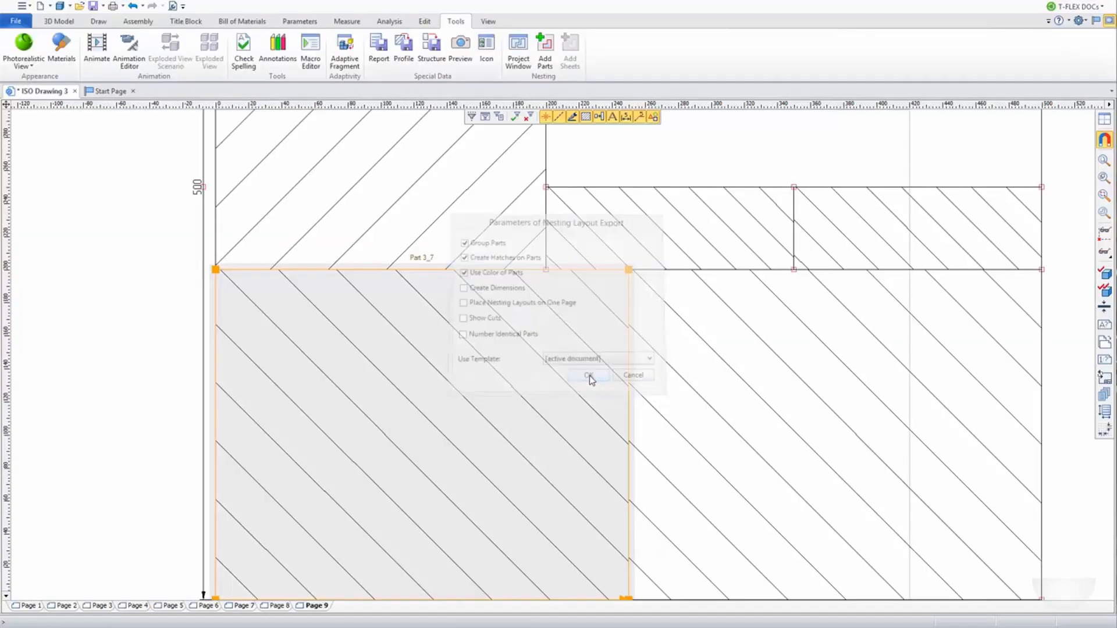
- View the exported Glass sheet layout on Page 8 of the drawing
{"action": "scroll", "coordinate": [319, 324], "scroll_direction": "down", "scroll_amount": 1}
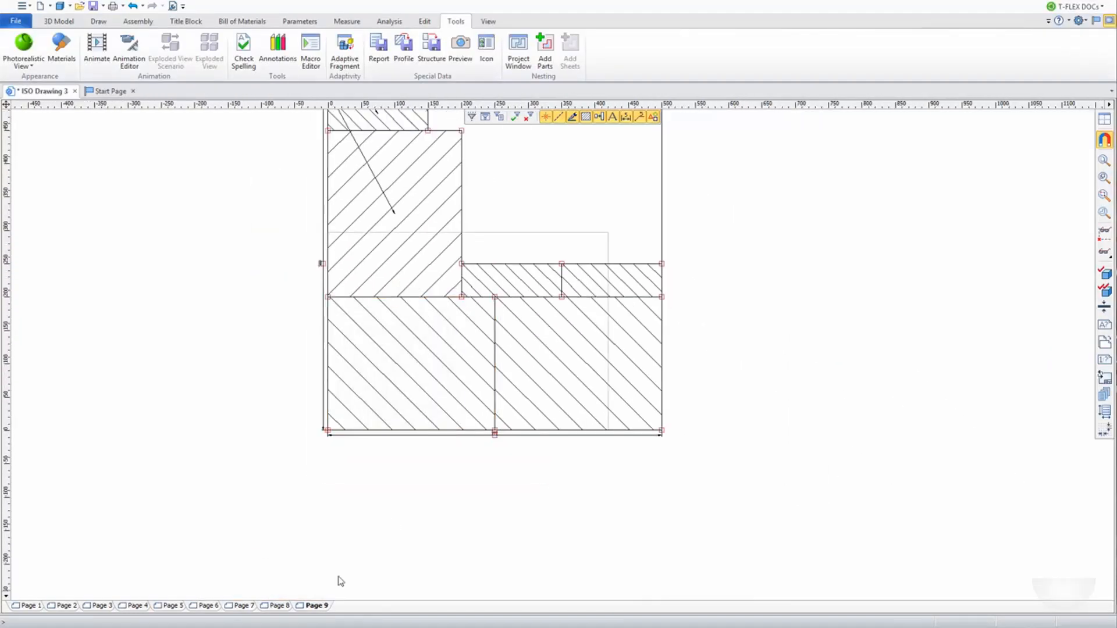
{"action": "left_click", "coordinate": [284, 606]}
{"action": "scroll", "coordinate": [320, 547], "scroll_direction": "down", "scroll_amount": 2}
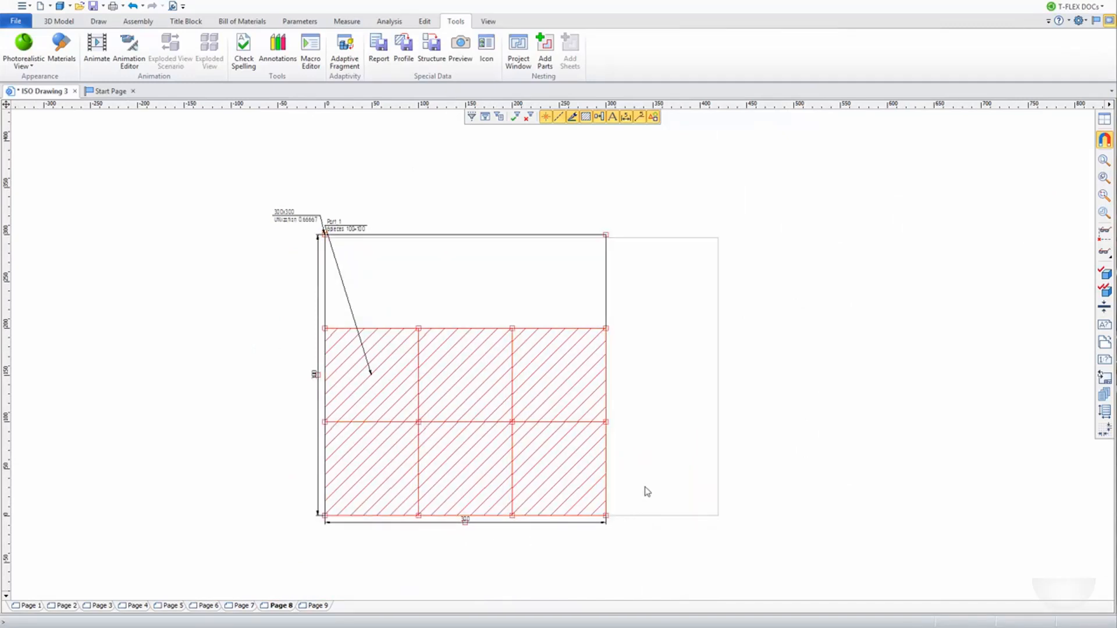
- Return to the nesting project and set the color of Part 1 and Part 2 together to red
{"action": "left_click", "coordinate": [518, 48]}
{"action": "double_click", "coordinate": [226, 29]}
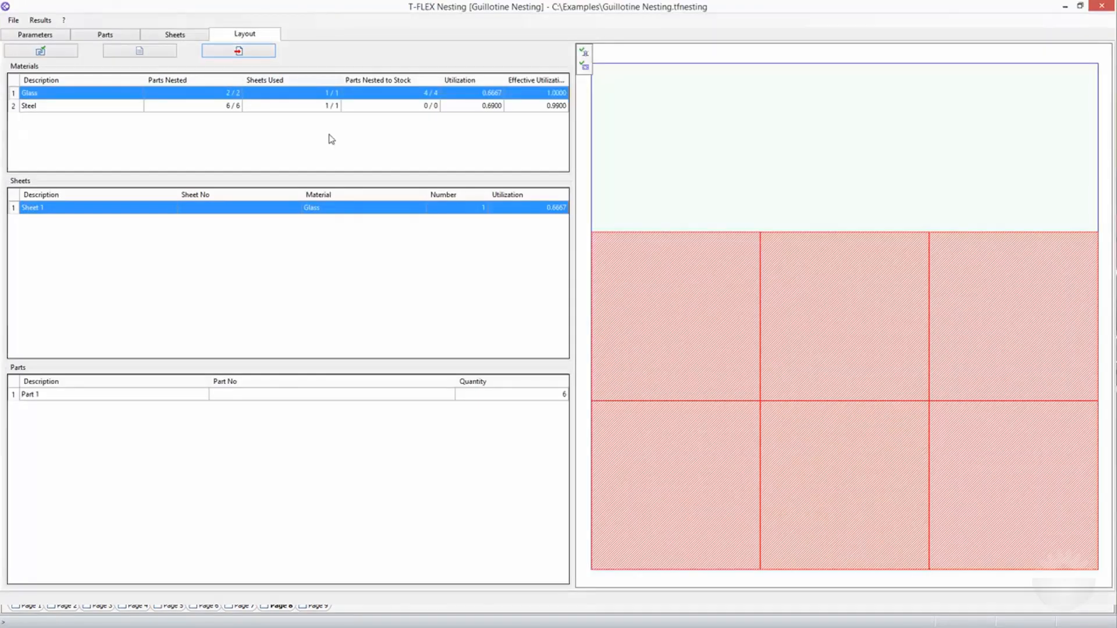
{"action": "left_click", "coordinate": [127, 36]}
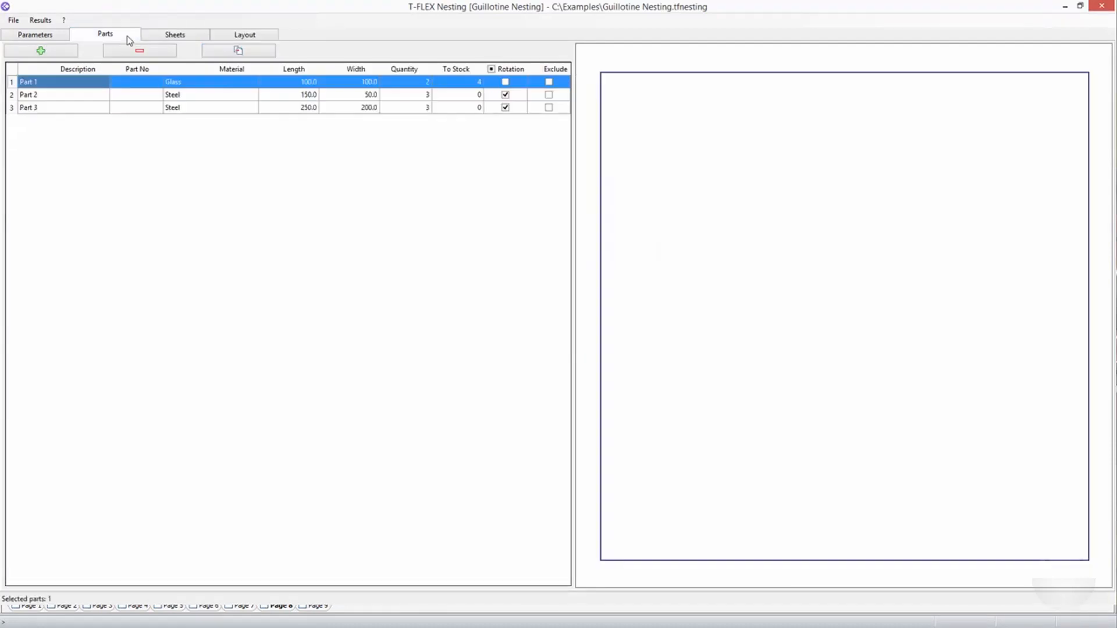
{"action": "left_click", "coordinate": [158, 94], "text": "shift"}
{"action": "right_click", "coordinate": [158, 95]}
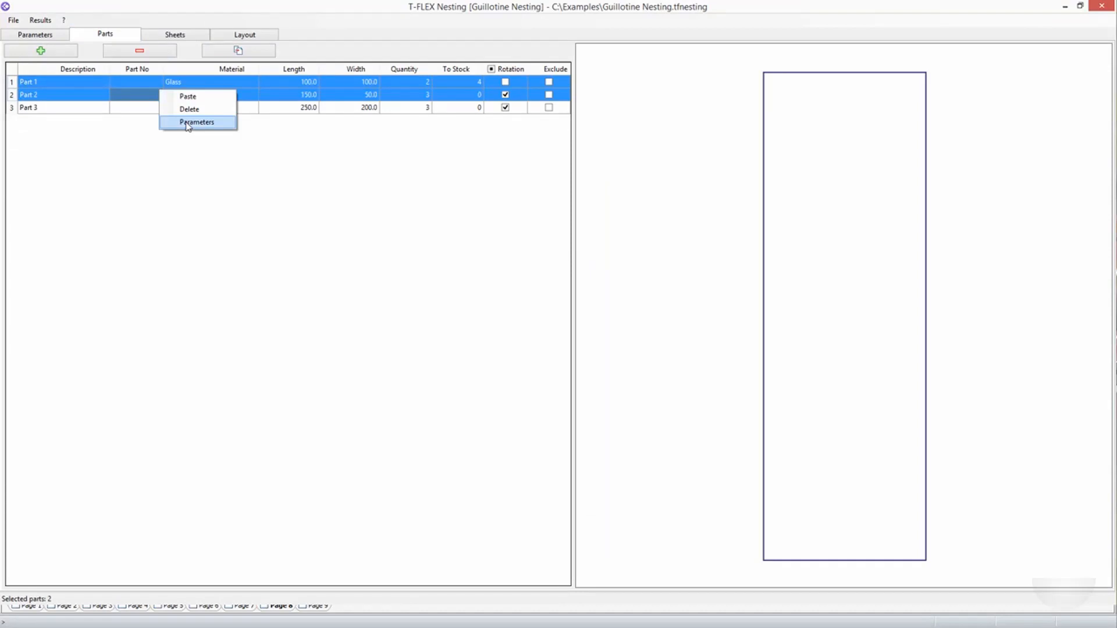
{"action": "left_click", "coordinate": [188, 123]}
{"action": "left_click", "coordinate": [644, 389]}
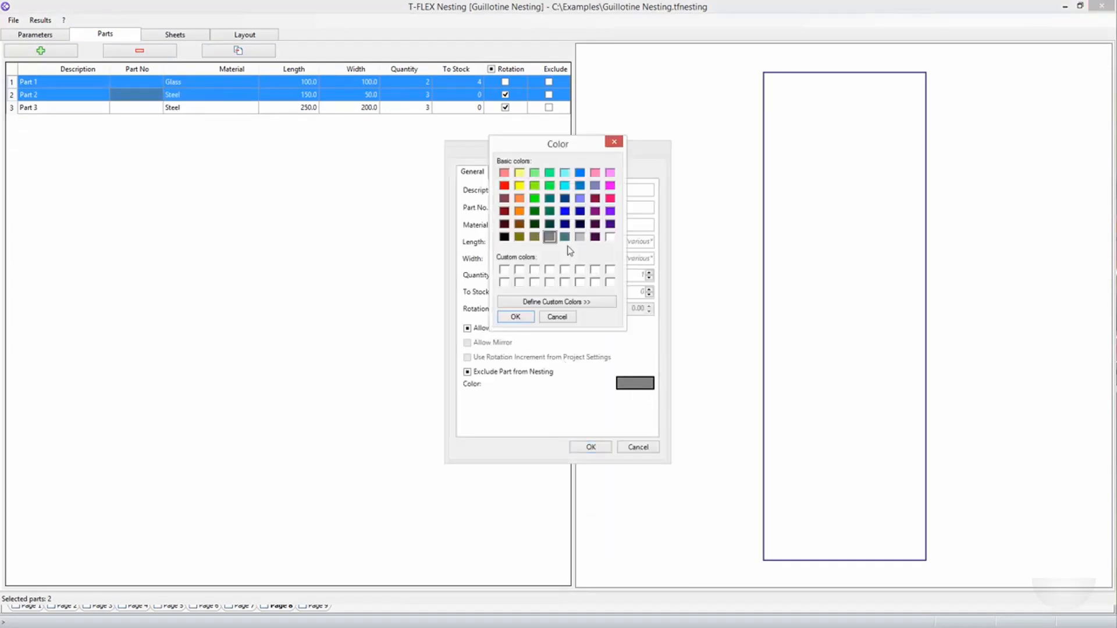
{"action": "left_click", "coordinate": [504, 186]}
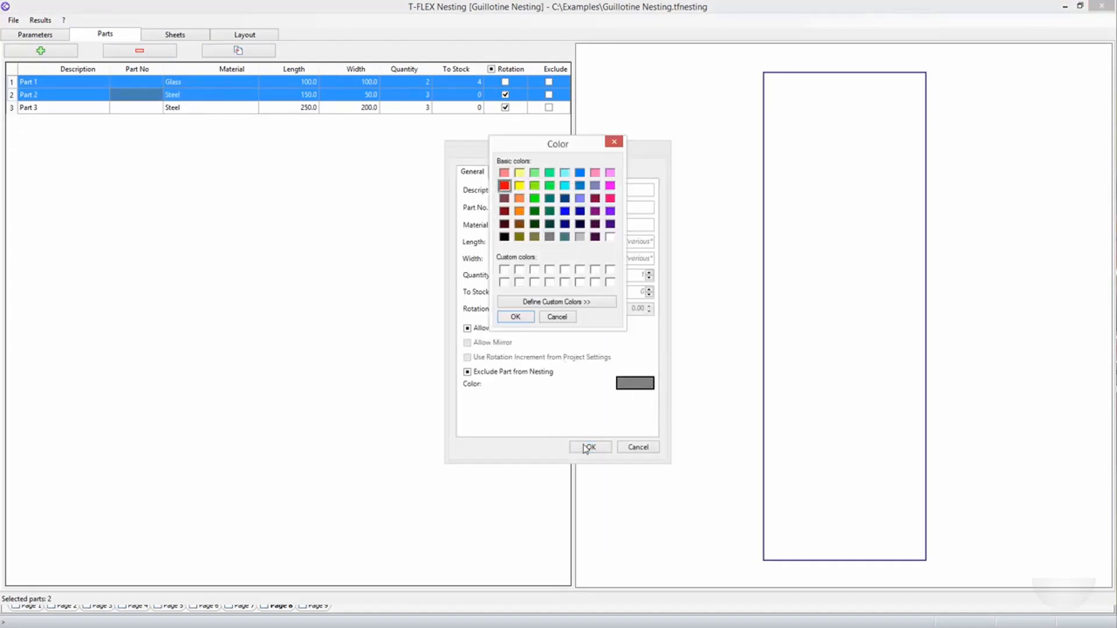
{"action": "left_click", "coordinate": [528, 318]}
{"action": "left_click", "coordinate": [590, 452]}
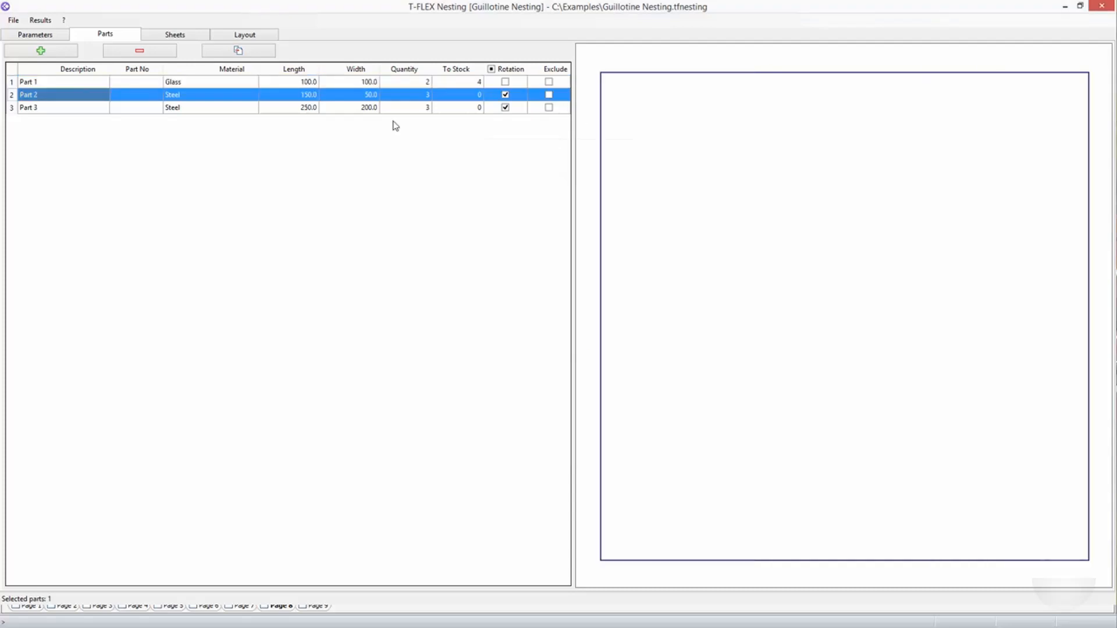
- Recalculate the nesting layout with the recolored parts and display the Steel results
{"action": "left_click", "coordinate": [284, 84]}
{"action": "left_click", "coordinate": [284, 95]}
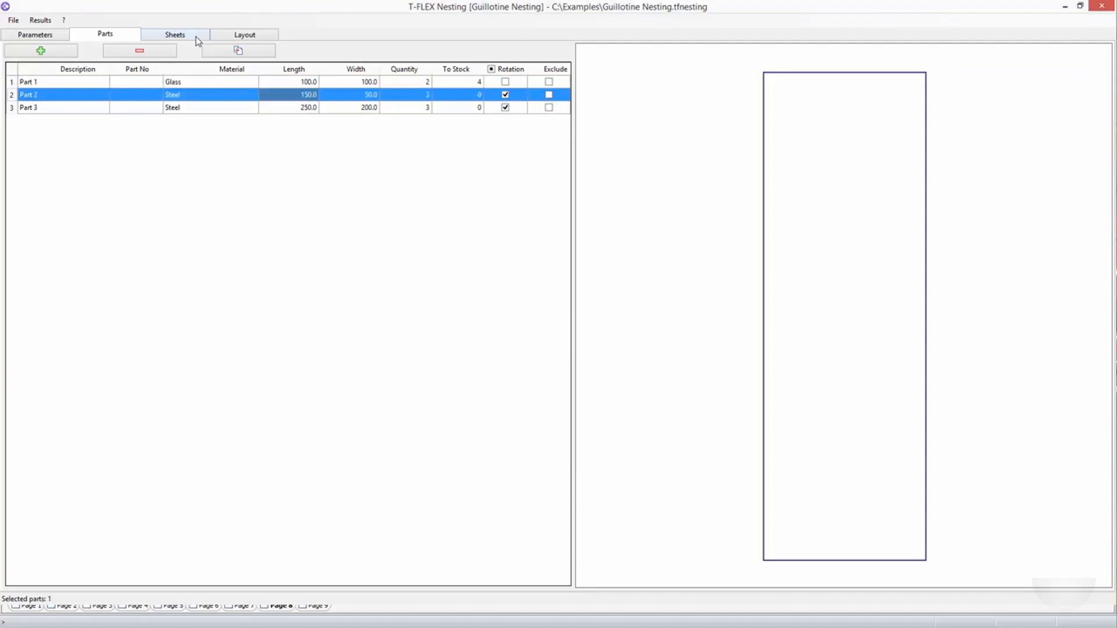
{"action": "left_click", "coordinate": [241, 36]}
{"action": "left_click", "coordinate": [69, 53]}
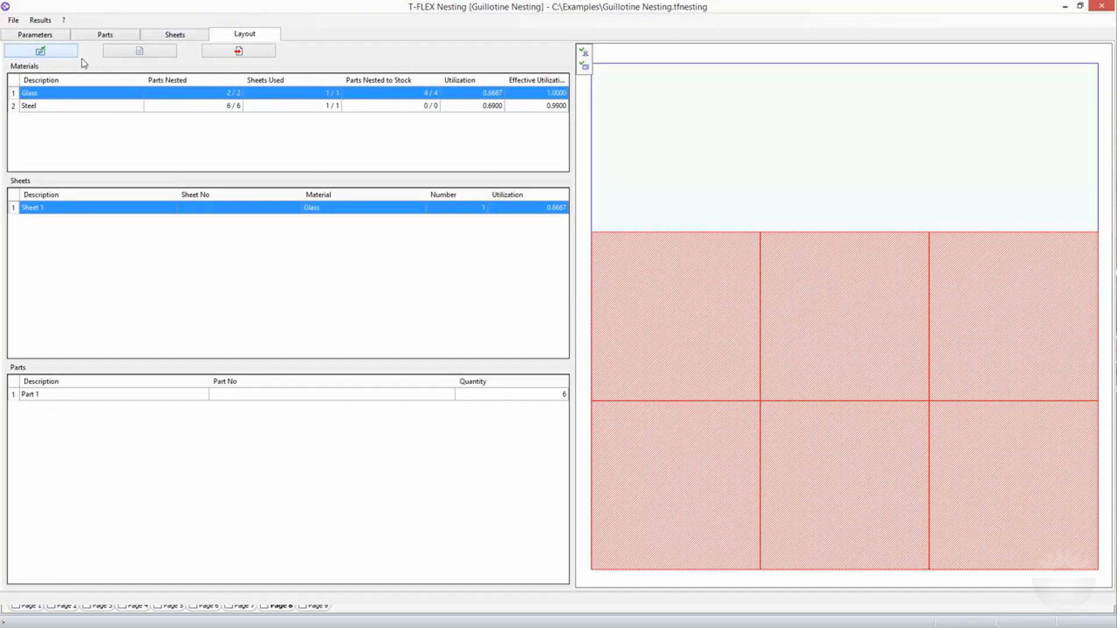
{"action": "left_click", "coordinate": [154, 107]}
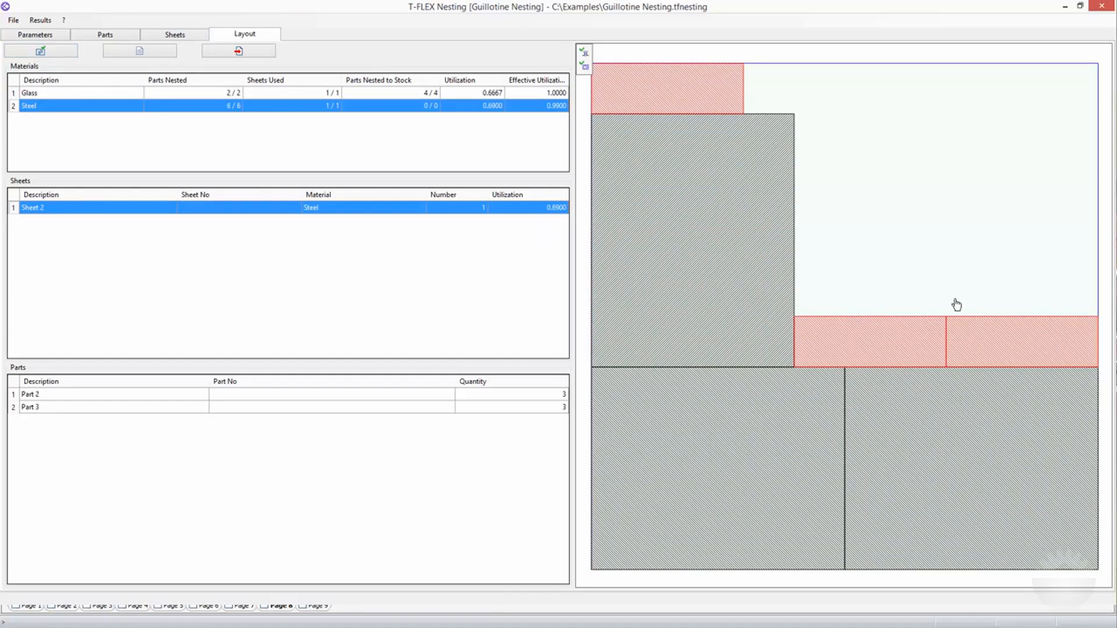
- Export the Glass and Steel layouts to the active document with all nesting layouts placed on one page
{"action": "left_click", "coordinate": [241, 50]}
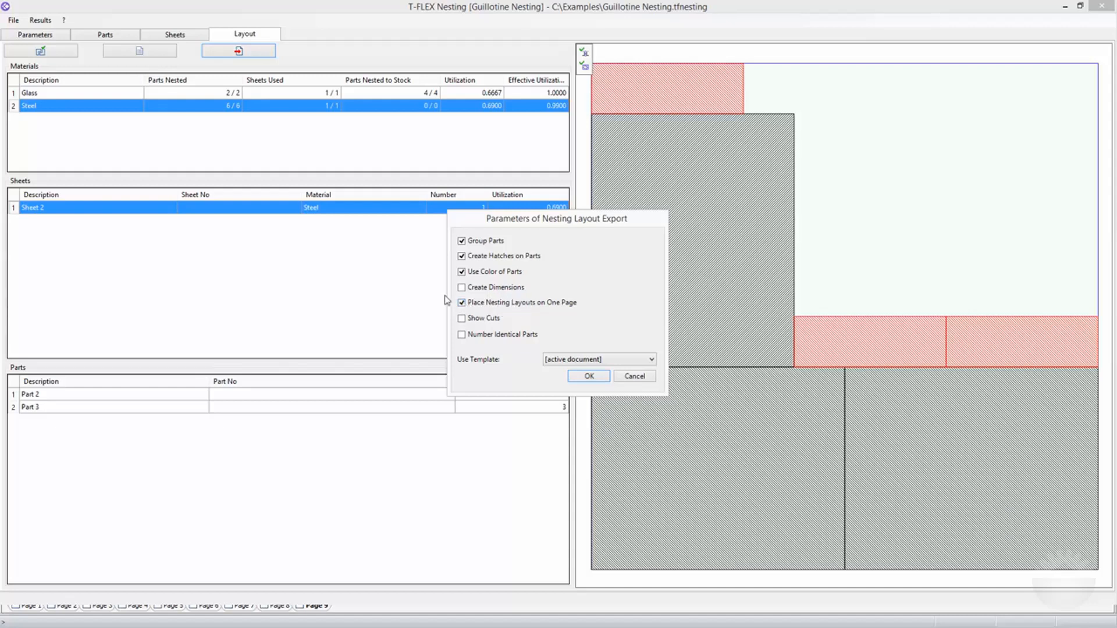
{"action": "left_click", "coordinate": [585, 376]}
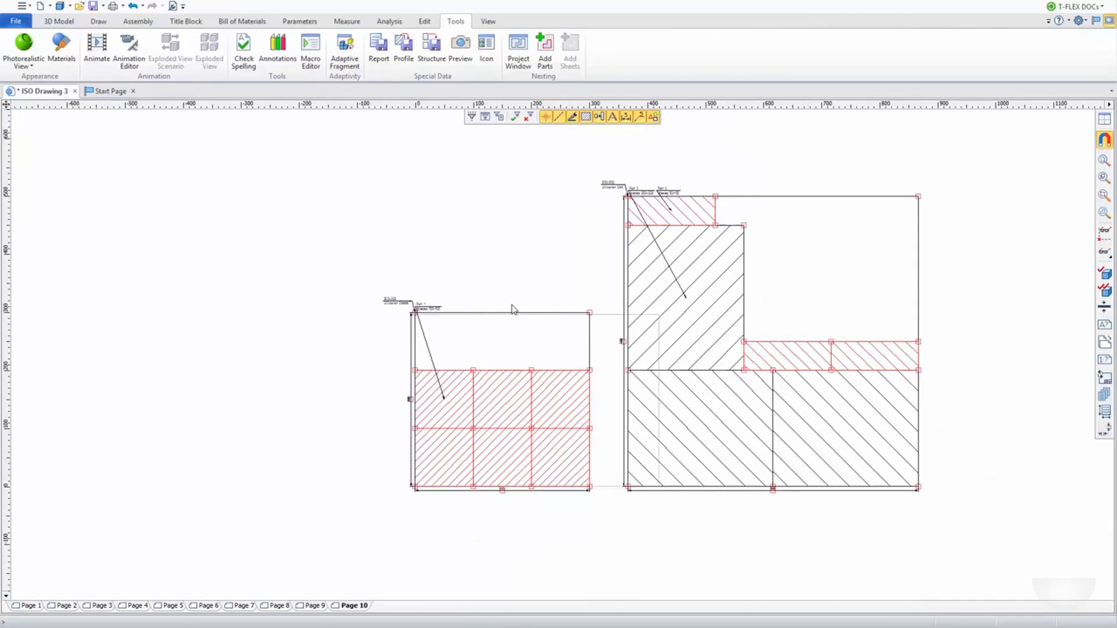
- Return to the nesting project and export the layouts again on one page with cuts shown
{"action": "left_click", "coordinate": [518, 51]}
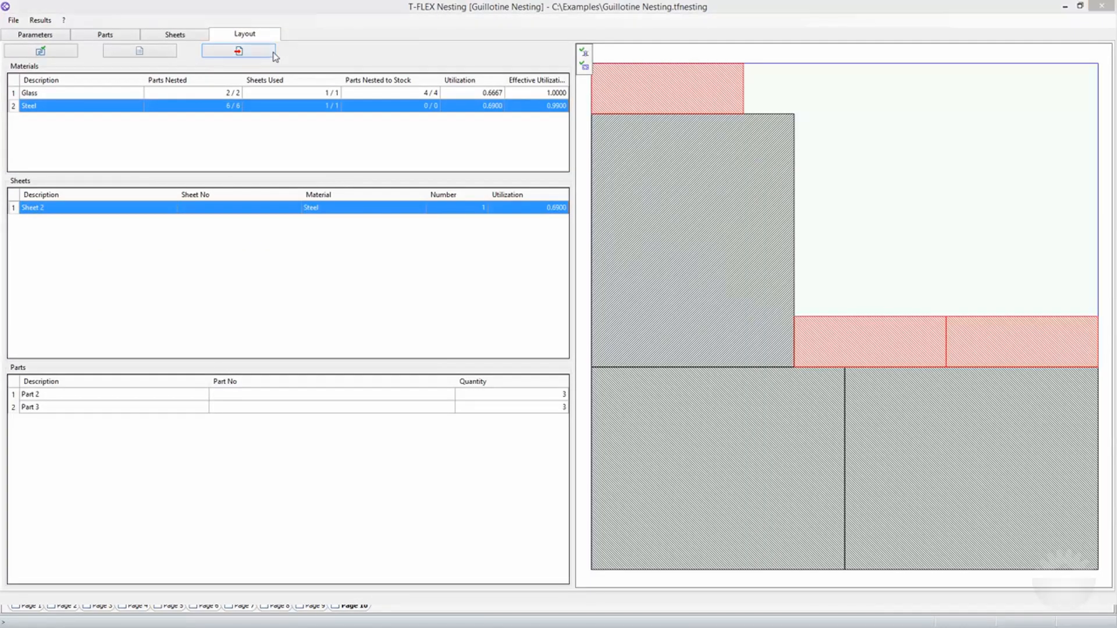
{"action": "left_click", "coordinate": [273, 51]}
{"action": "left_click", "coordinate": [463, 319]}
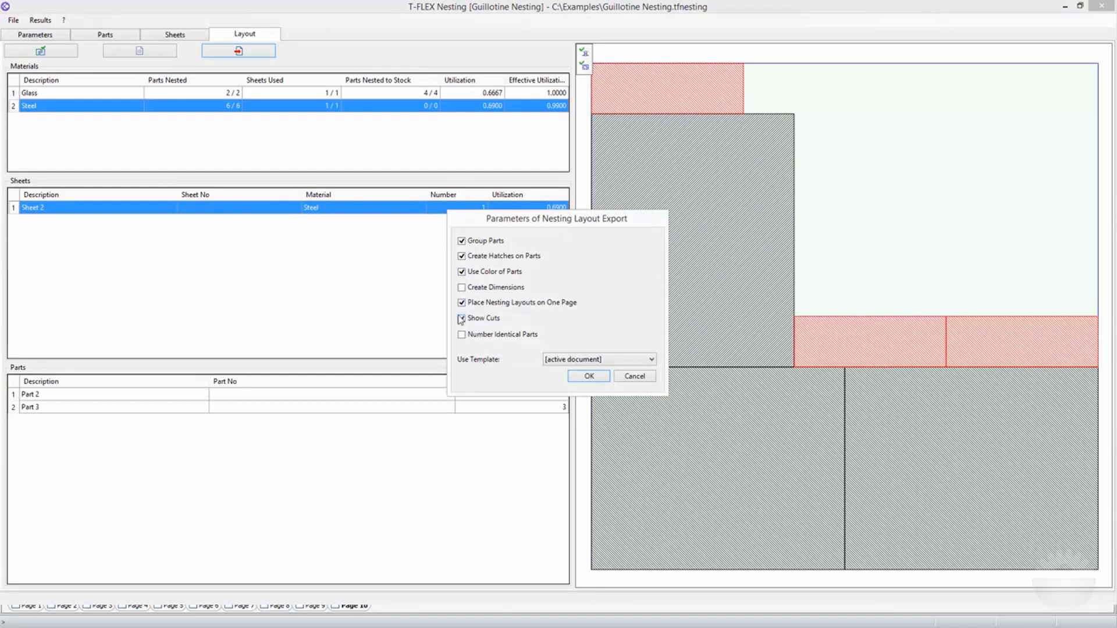
{"action": "left_click", "coordinate": [576, 377]}
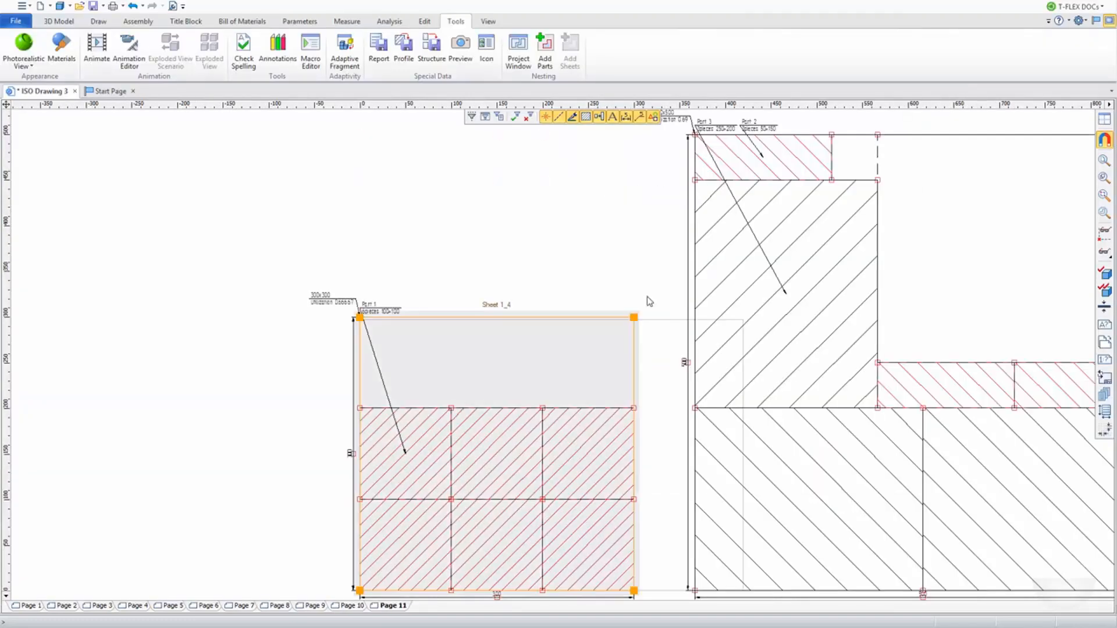
- Return to the nesting project and toggle the display of cuts on and off in the Steel layout preview
{"action": "left_click", "coordinate": [516, 57]}
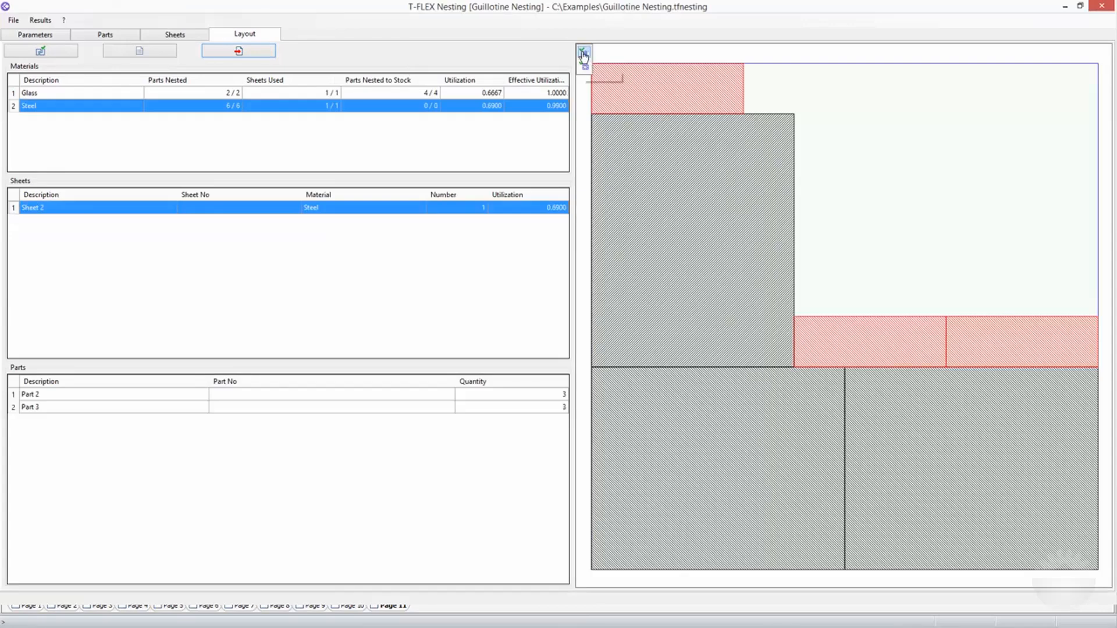
{"action": "left_click", "coordinate": [583, 56]}
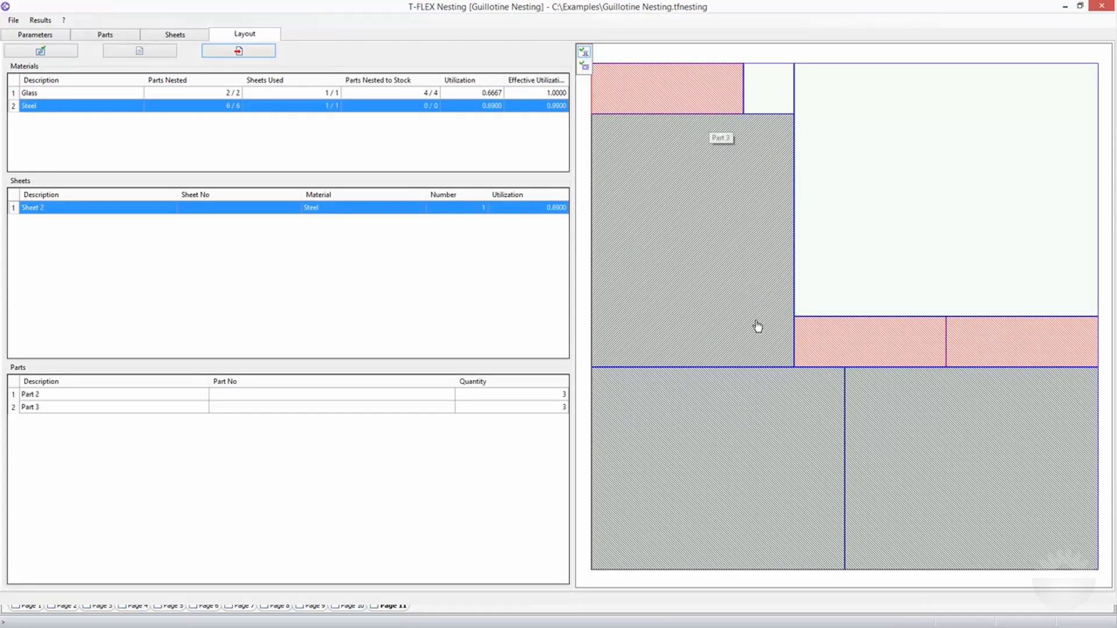
{"action": "left_click", "coordinate": [589, 68]}
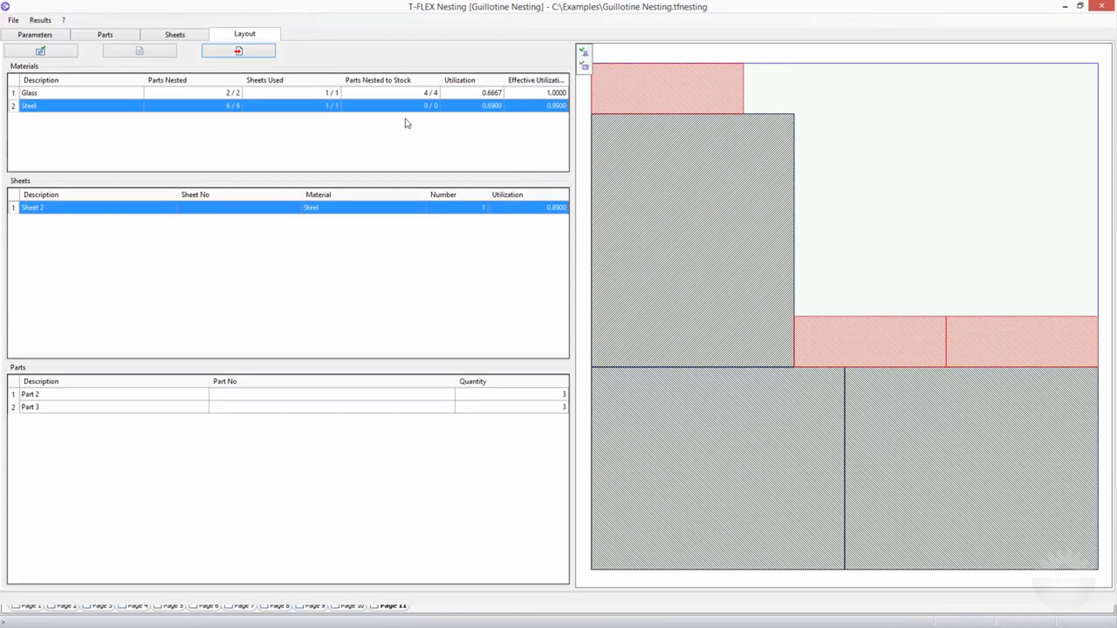
- Export the nesting layouts to the active document with identical parts numbered, keeping the one-page and cut options
{"action": "left_click", "coordinate": [266, 52]}
{"action": "left_click", "coordinate": [463, 335]}
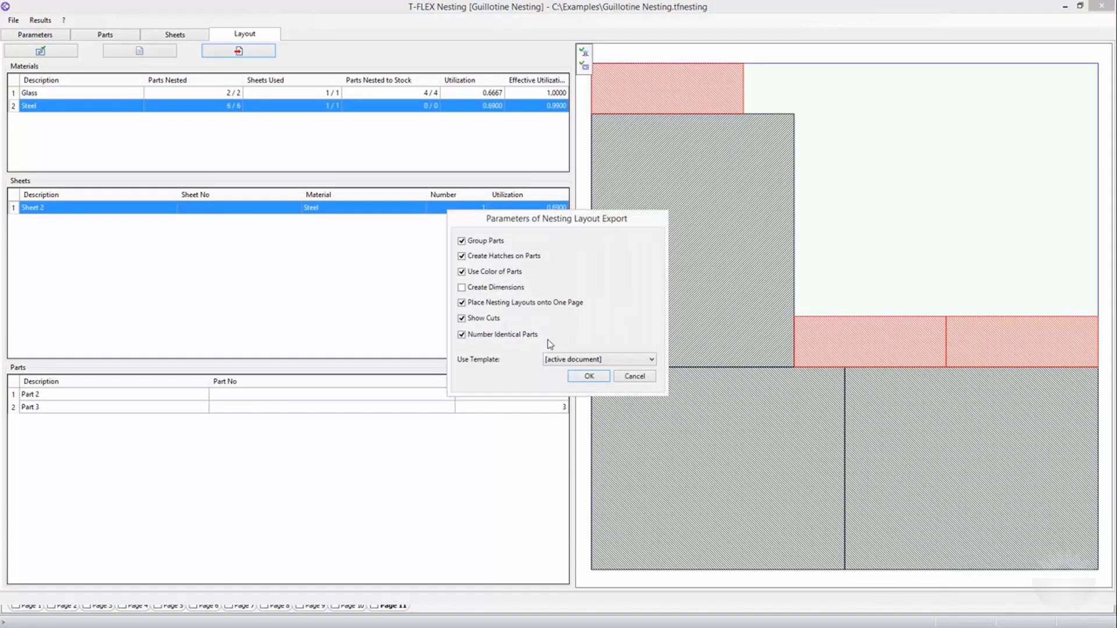
{"action": "left_click", "coordinate": [557, 359]}
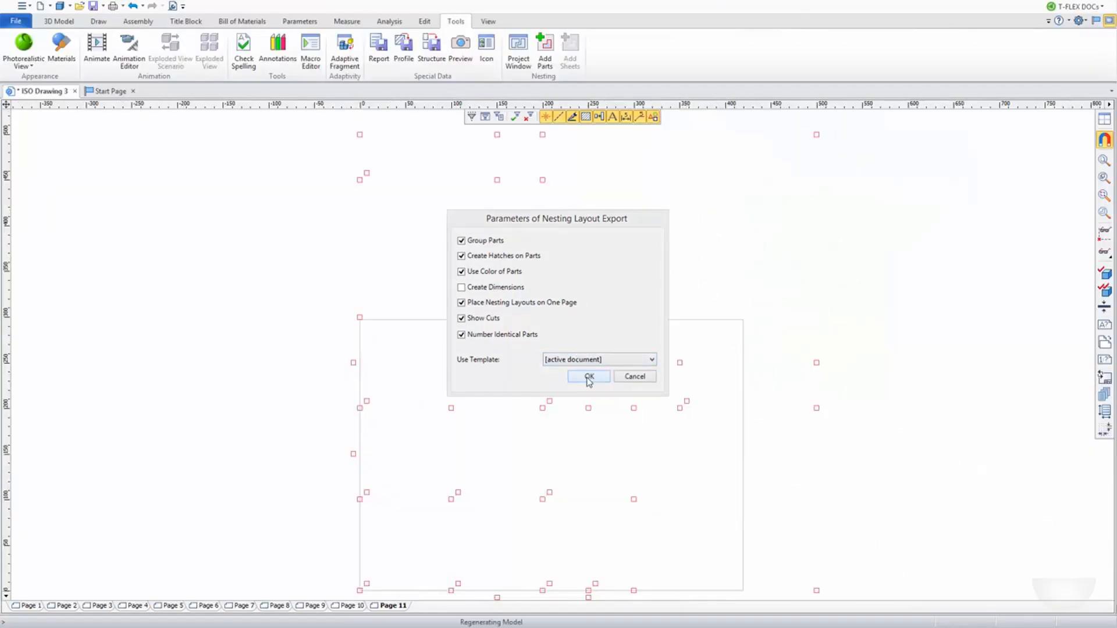
{"action": "left_click", "coordinate": [589, 376]}
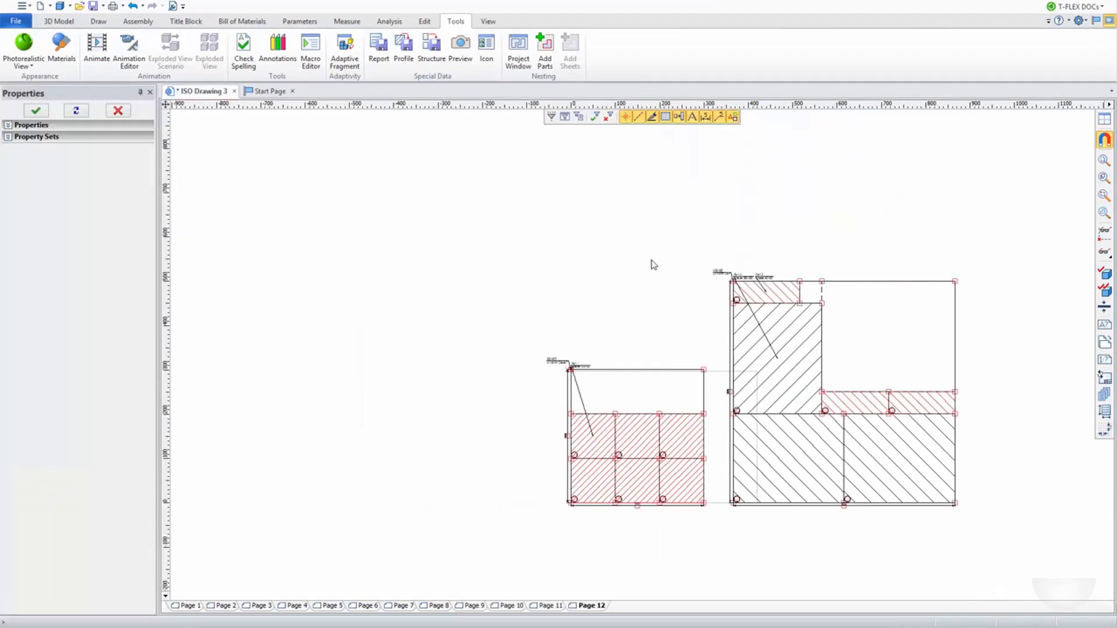
- Add a new page to the drawing after Page 12
{"action": "left_click", "coordinate": [1105, 396]}
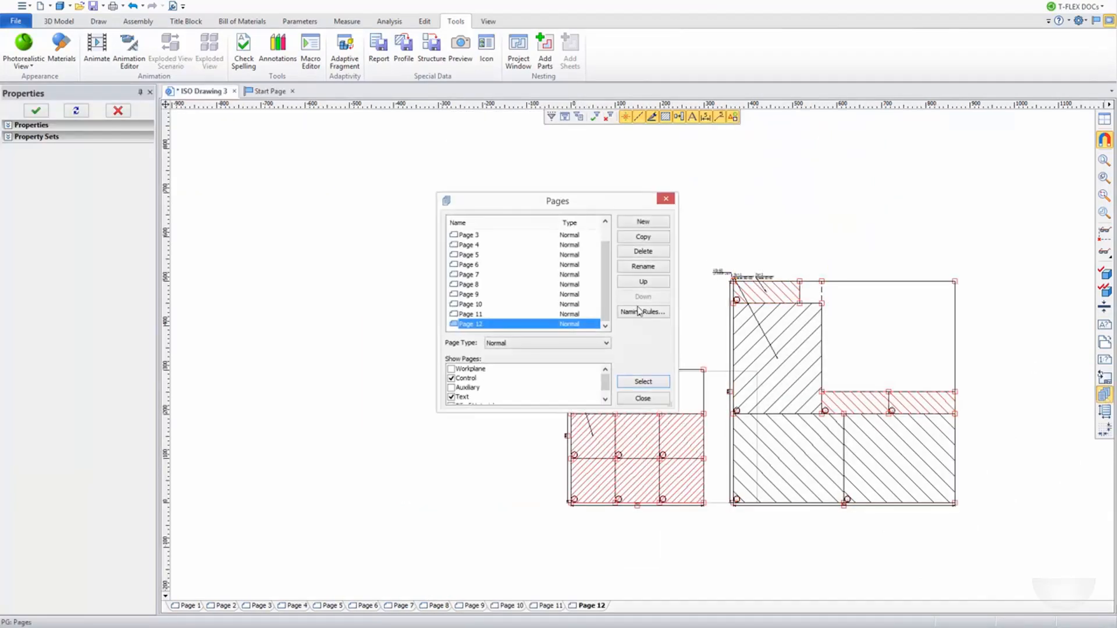
{"action": "left_click", "coordinate": [644, 226]}
{"action": "left_click", "coordinate": [666, 199]}
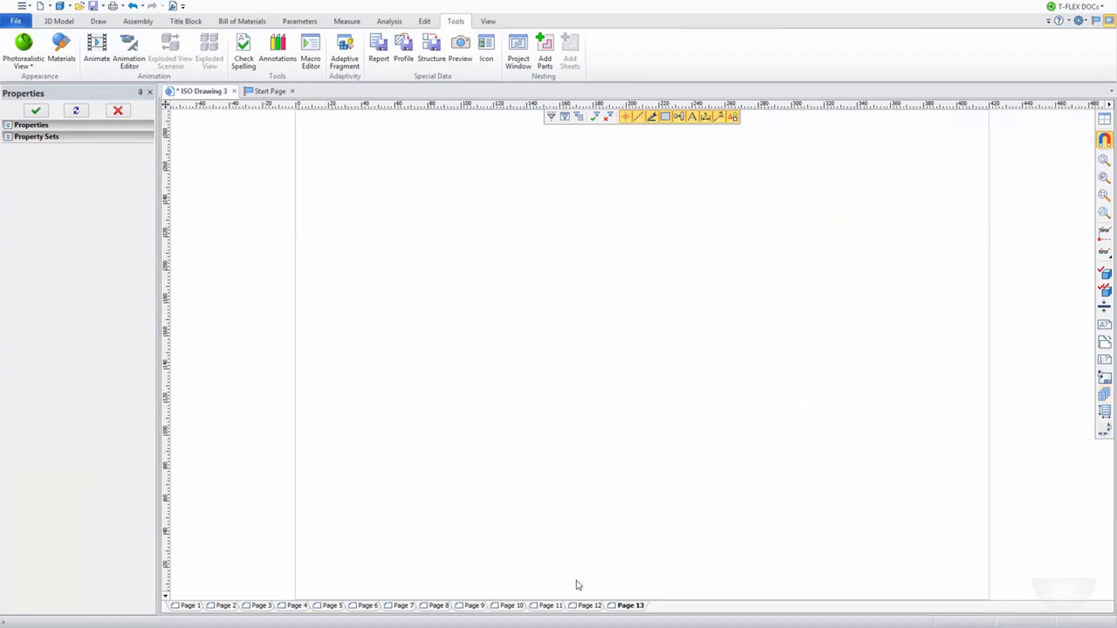
- Copy the whole Glass sheet layout with translation from Page 12 onto Page 13, using the sheet's upper-left corner as base point
{"action": "left_click", "coordinate": [585, 605]}
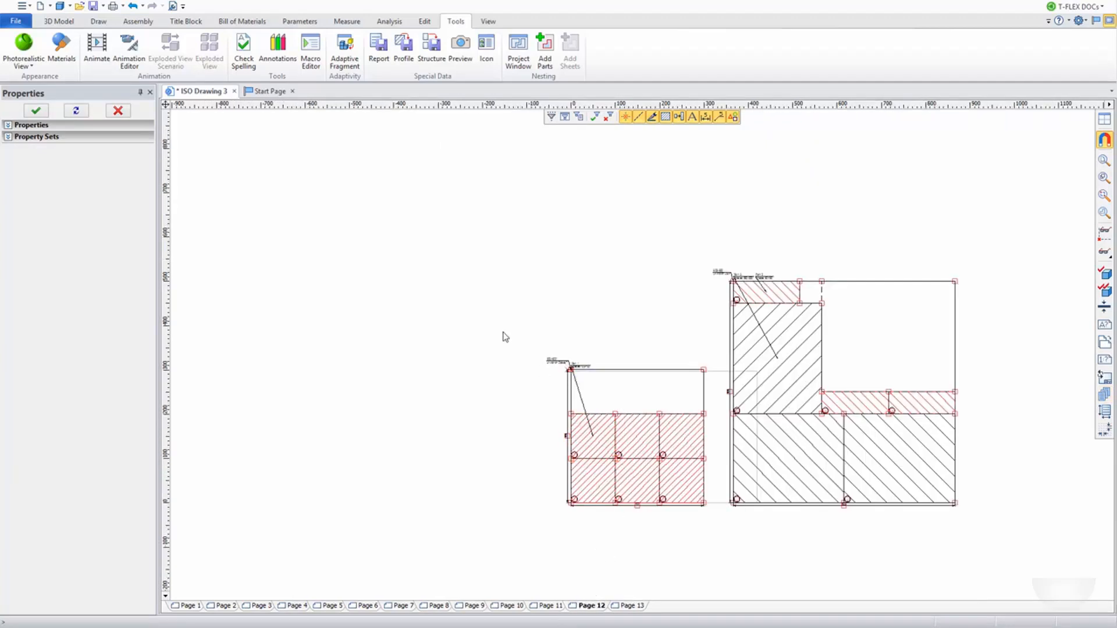
{"action": "left_click_drag", "start_coordinate": [505, 337], "coordinate": [741, 544]}
{"action": "right_click", "coordinate": [652, 424]}
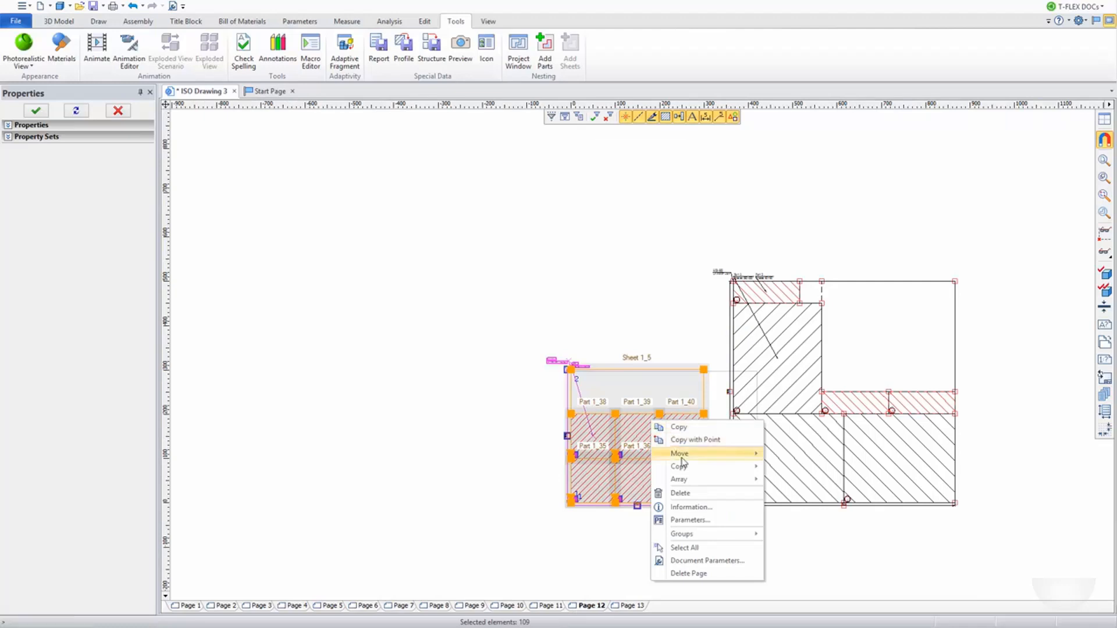
{"action": "mouse_move", "coordinate": [695, 475]}
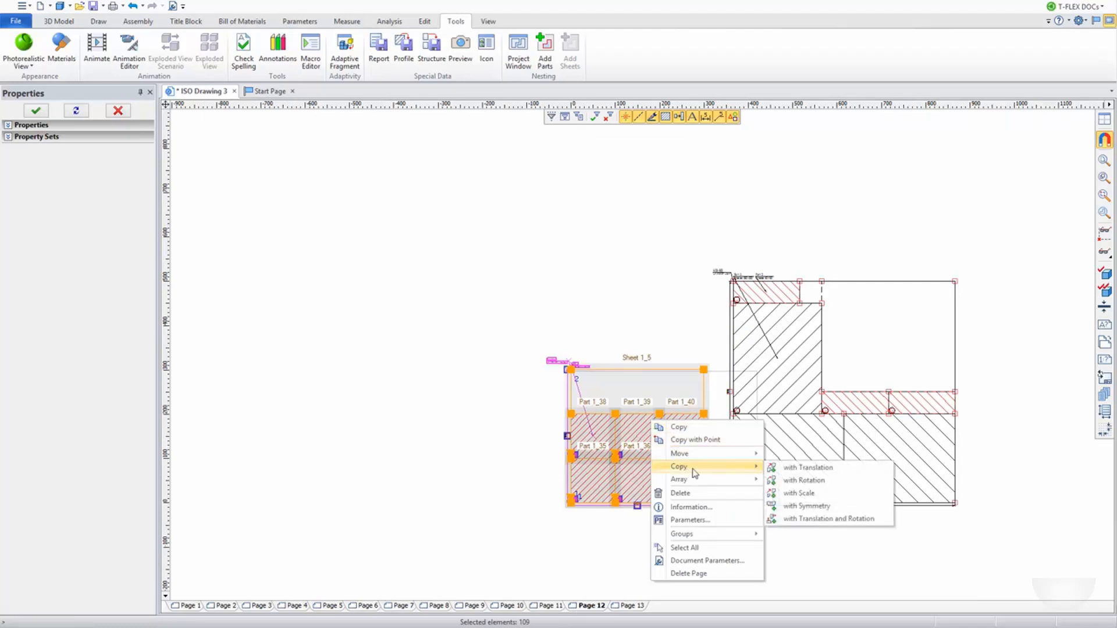
{"action": "left_click", "coordinate": [795, 469]}
{"action": "left_click", "coordinate": [572, 370]}
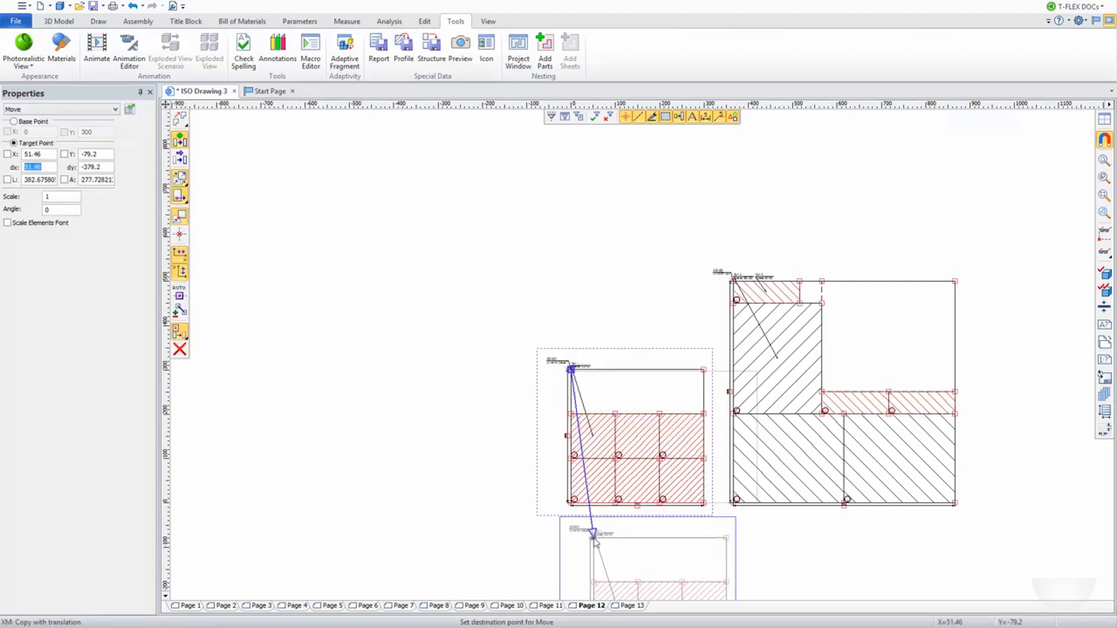
{"action": "left_click", "coordinate": [629, 606]}
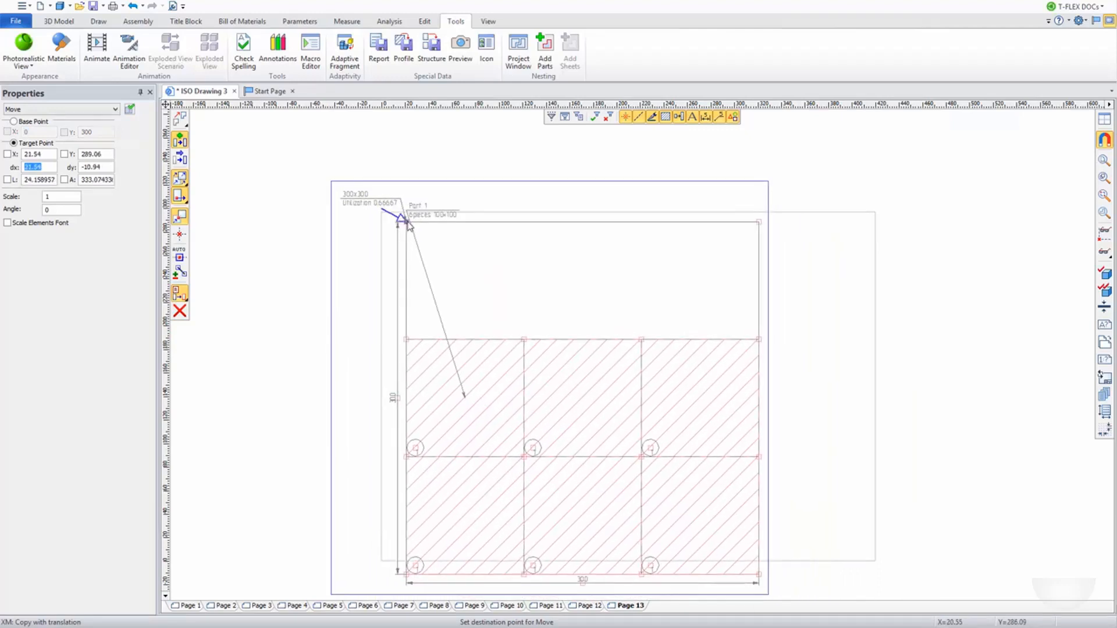
{"action": "left_click", "coordinate": [475, 244]}
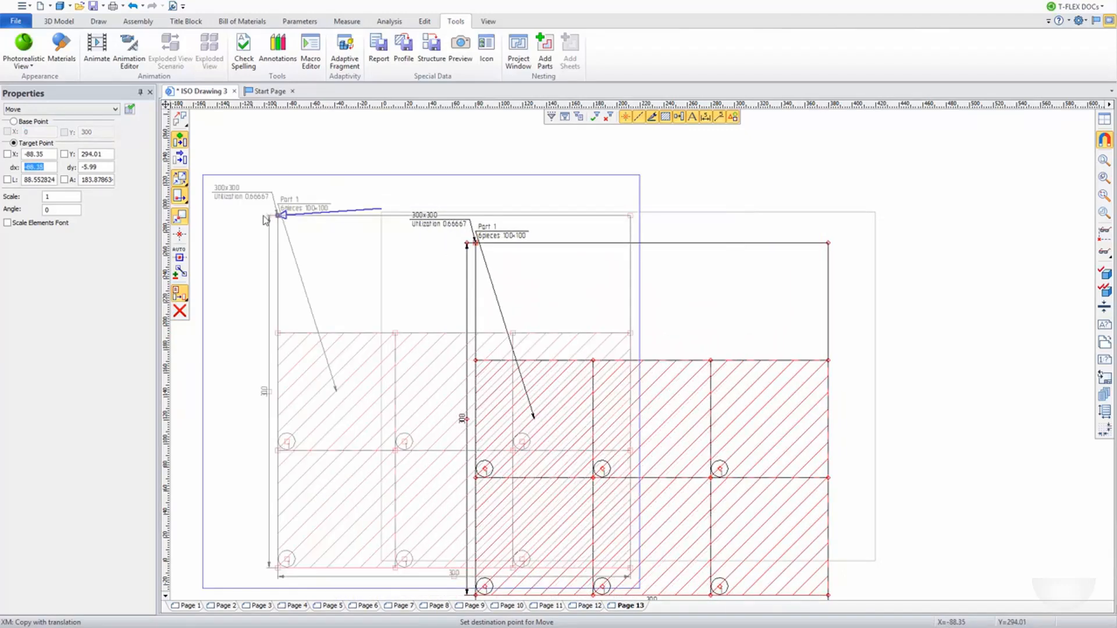
{"action": "key", "text": "Escape"}
{"action": "scroll", "coordinate": [388, 206], "scroll_direction": "down", "scroll_amount": 4}
{"action": "key", "text": "Escape"}
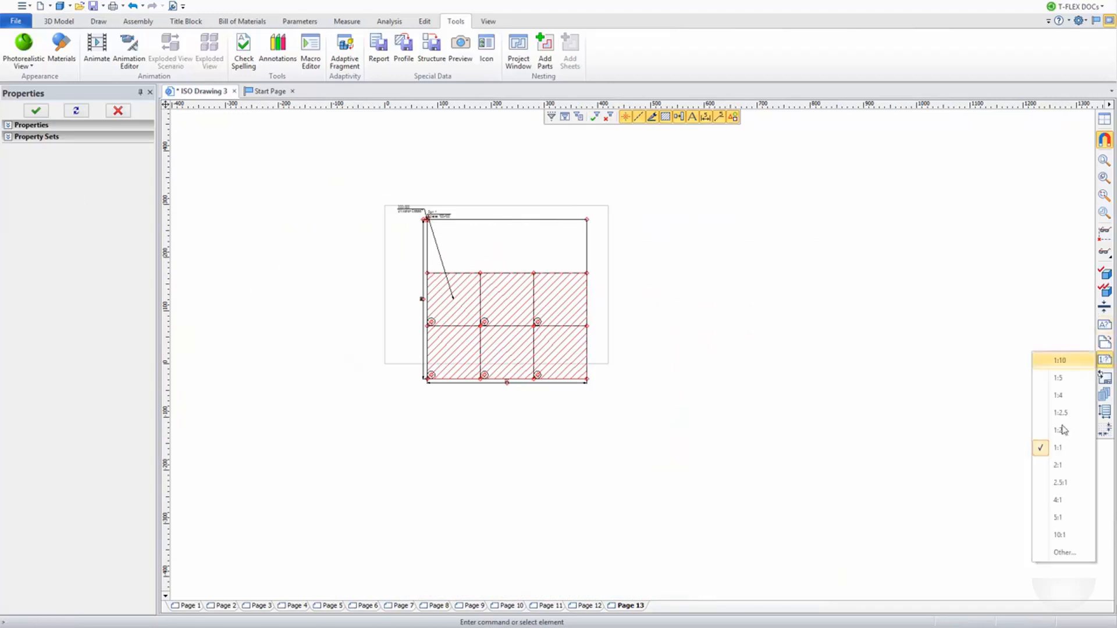
- Set the scale of Page 13 to 1:2 and move the copied Glass layout inside the page border
{"action": "left_click", "coordinate": [1061, 431]}
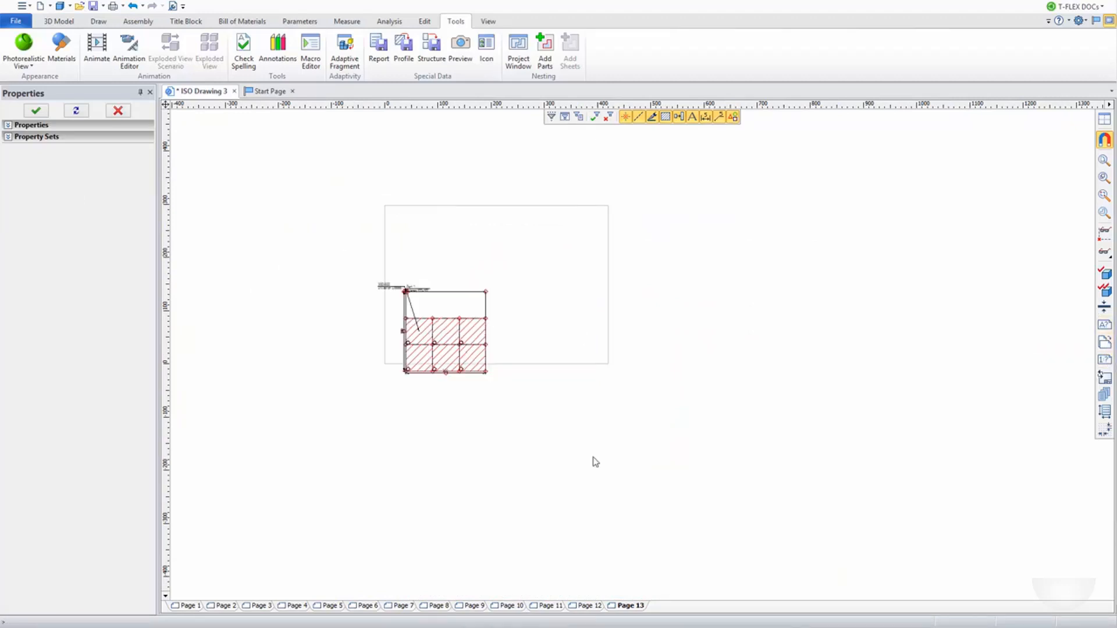
{"action": "left_click_drag", "start_coordinate": [466, 349], "coordinate": [476, 306]}
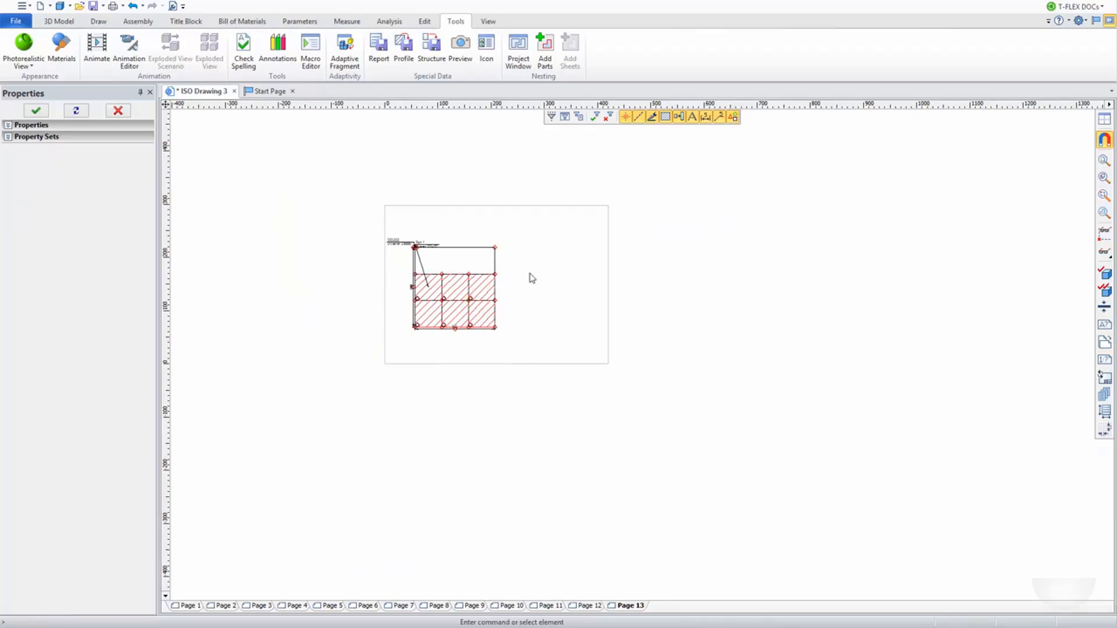